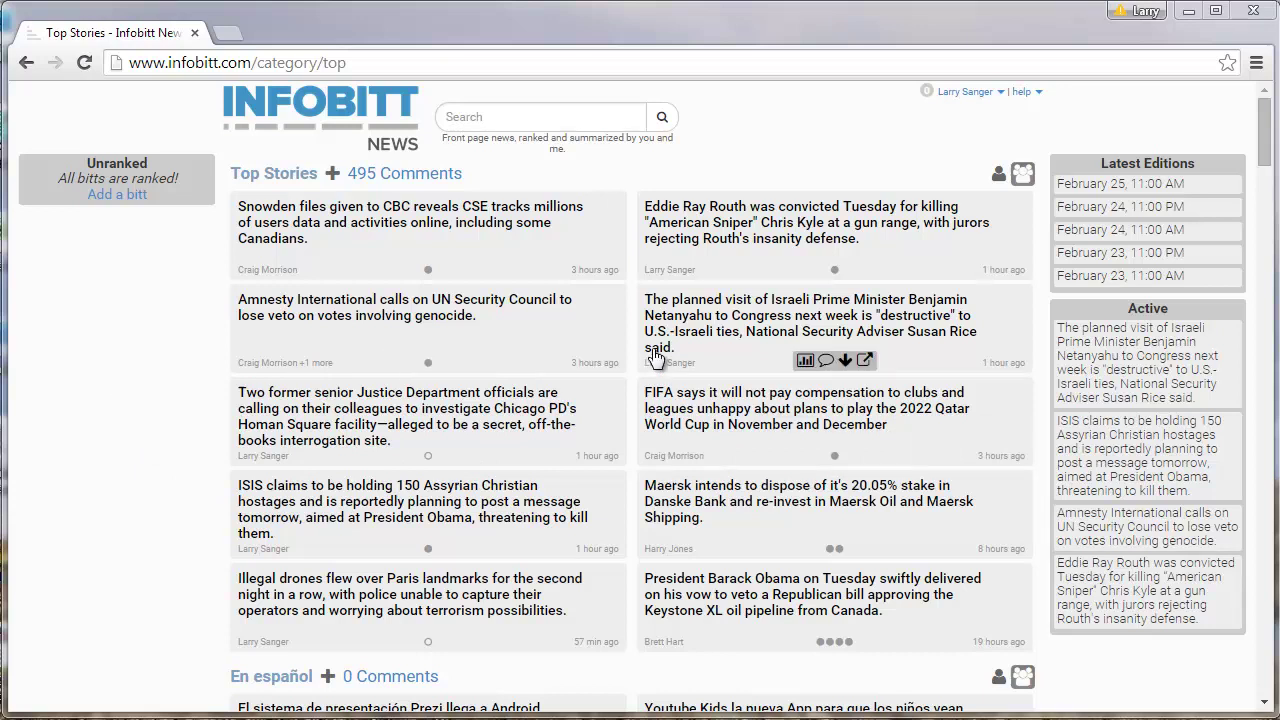
# Browse the Snowden, Routh, Netanyahu and FIFA stories, then return to Top Stories.
pyautogui.click(420, 222)
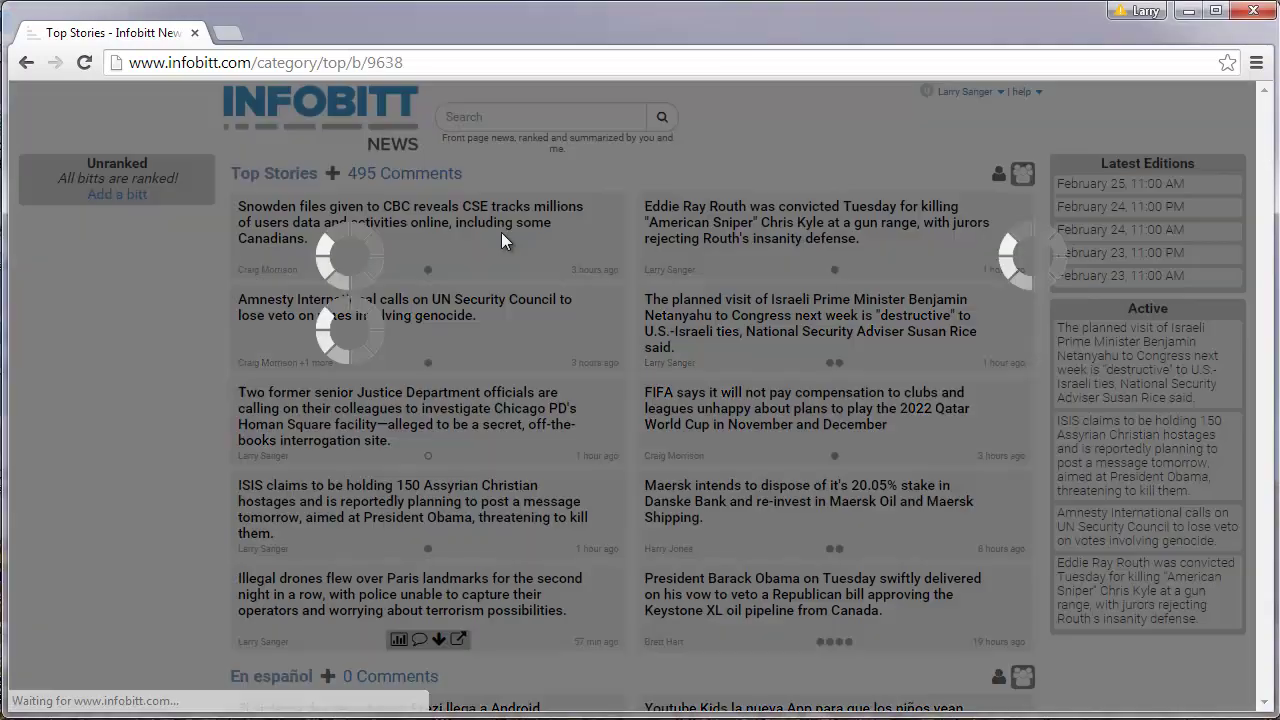
pyautogui.click(450, 475)
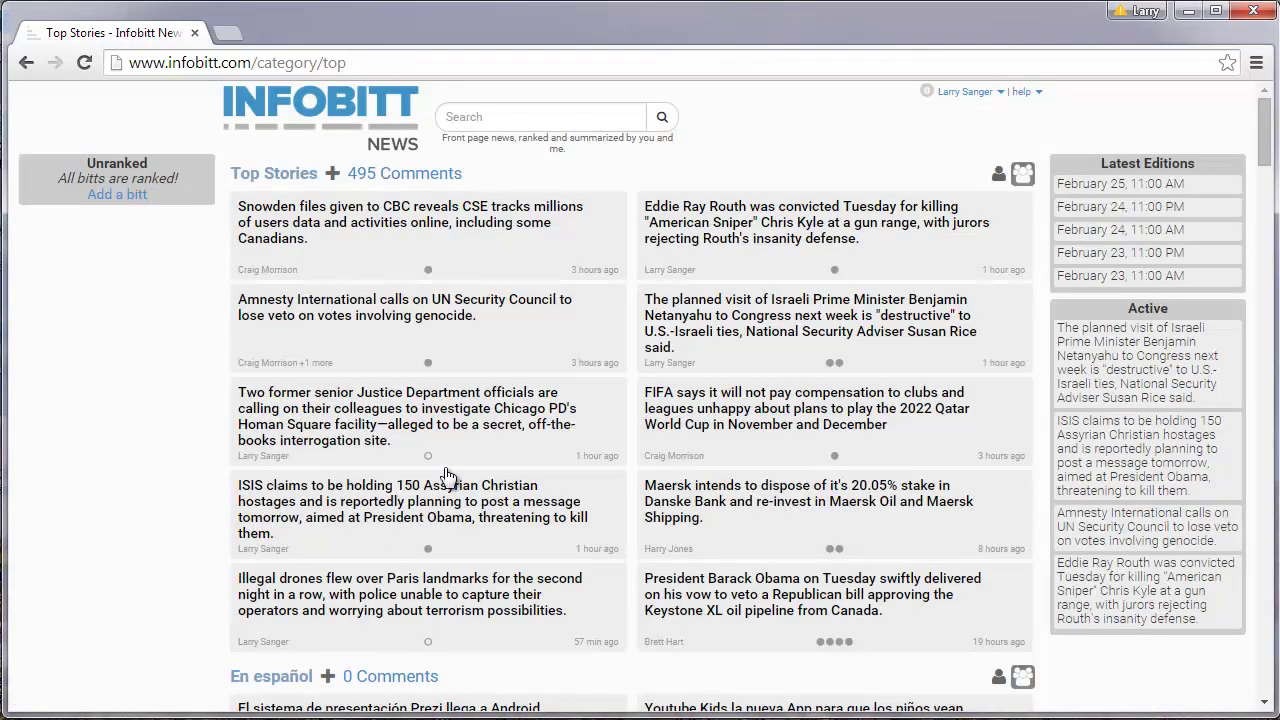
pyautogui.click(509, 223)
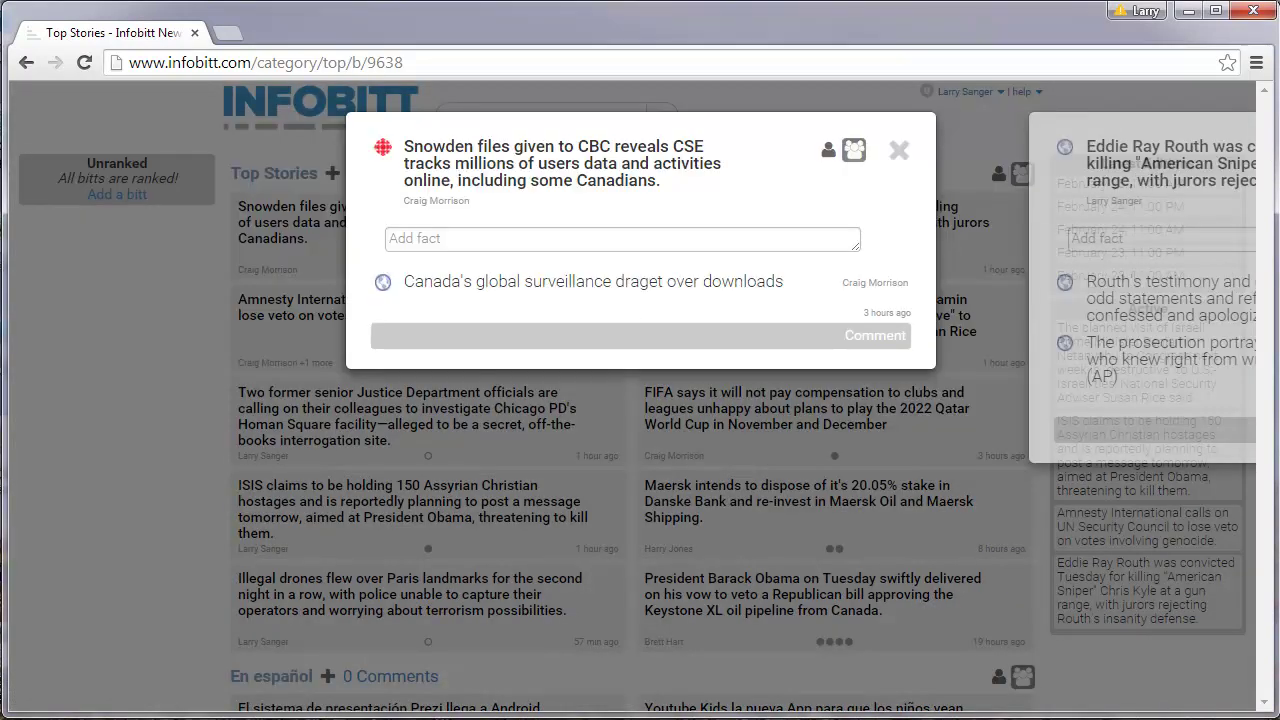
pyautogui.press('Right')
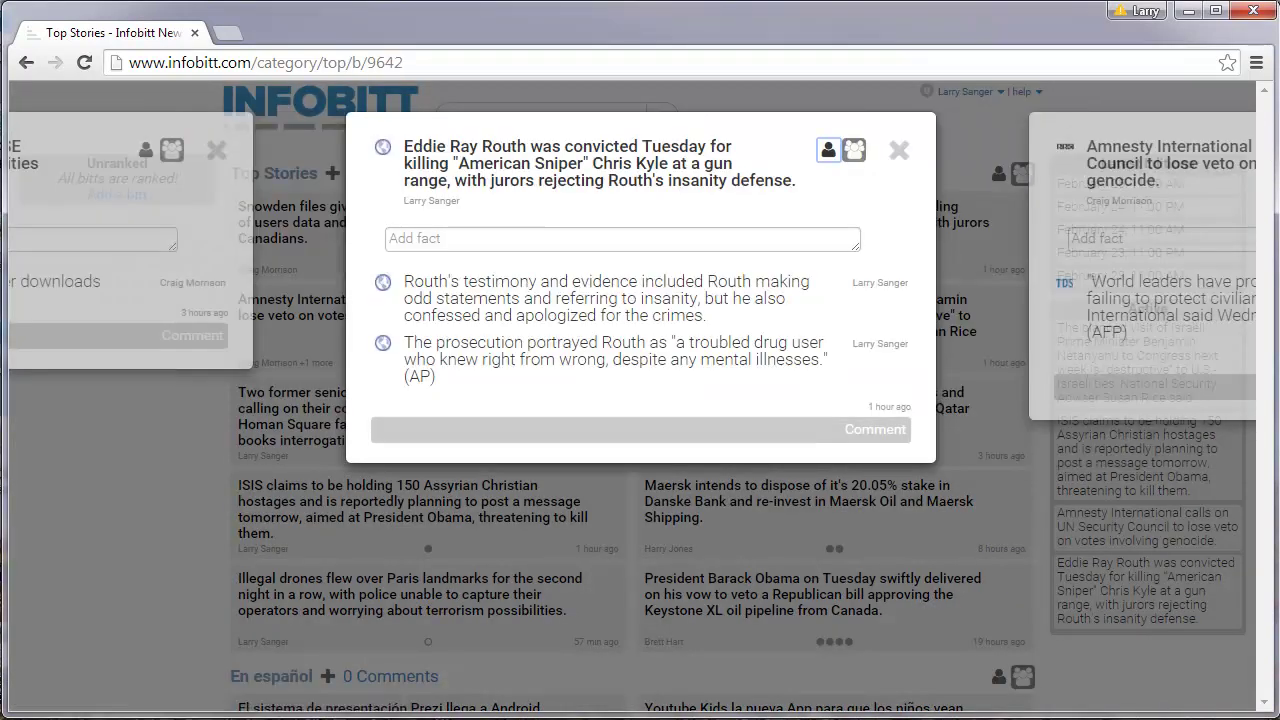
pyautogui.press('Right')
pyautogui.press('Right')
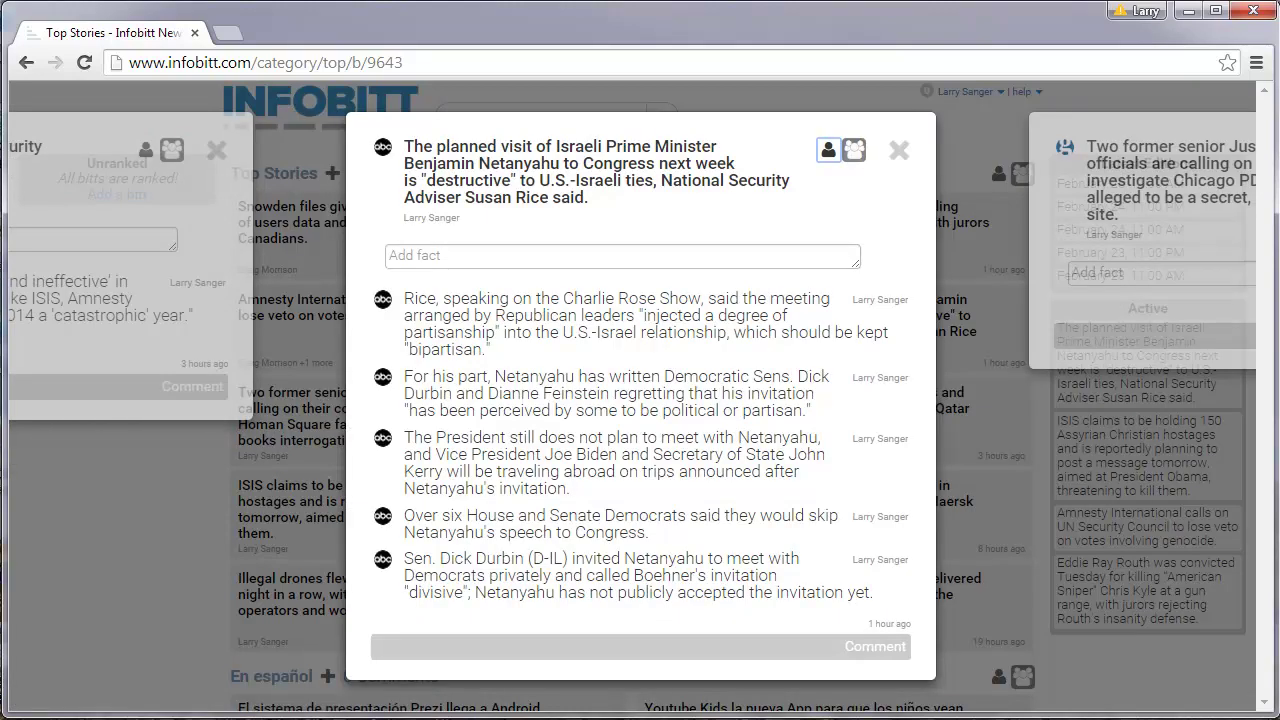
pyautogui.press('Right')
pyautogui.press('Right')
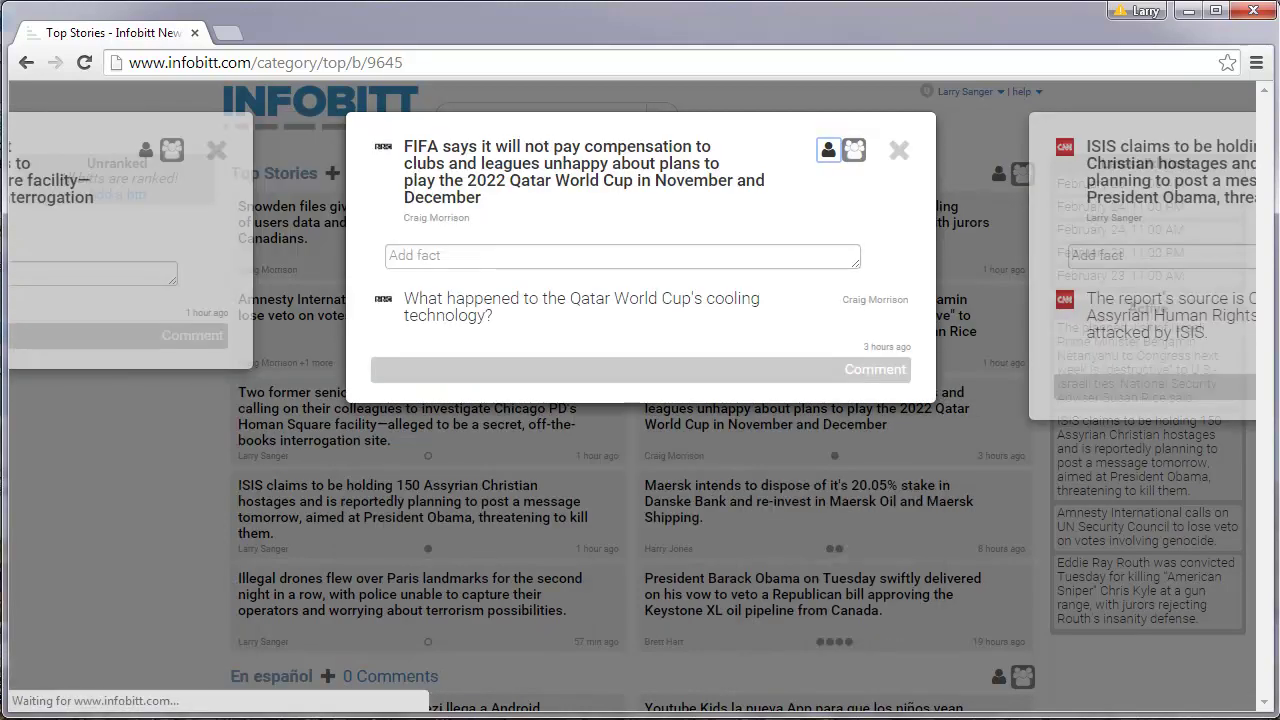
pyautogui.press('Right')
pyautogui.press('Escape')
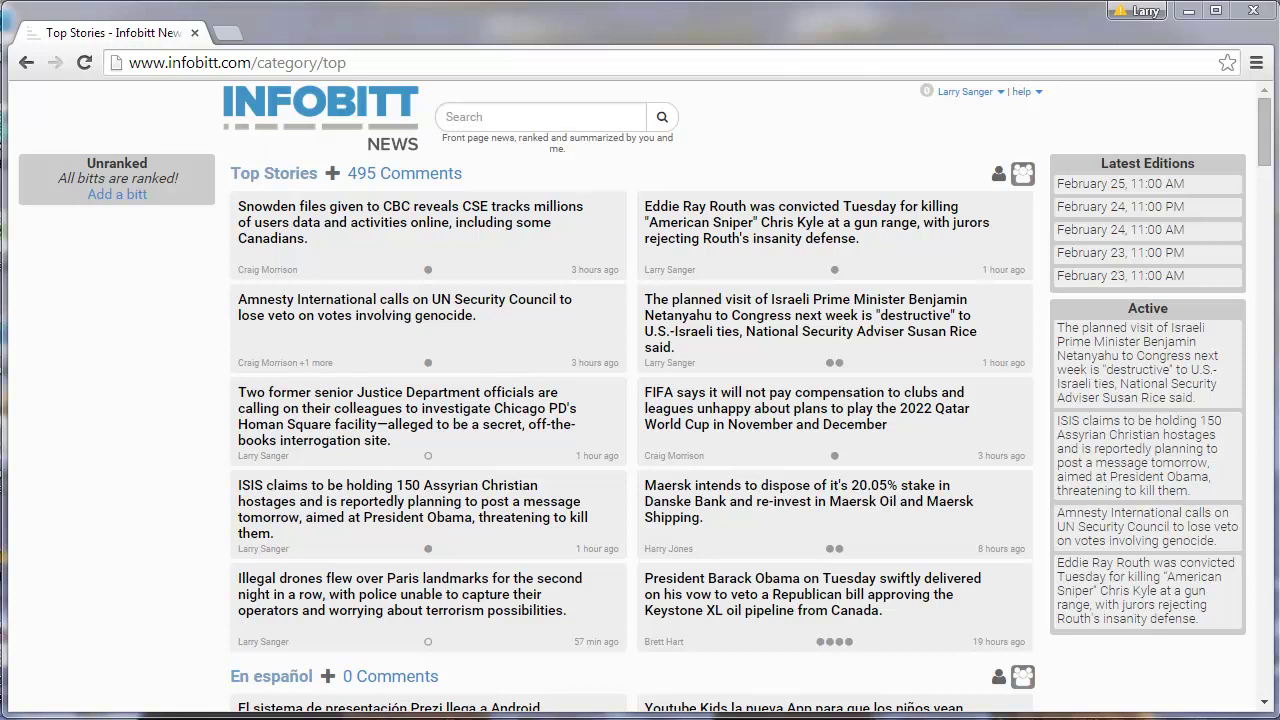
# Load news.google.com and scroll down to the GOP DHS funding story.
pyautogui.click(379, 58)
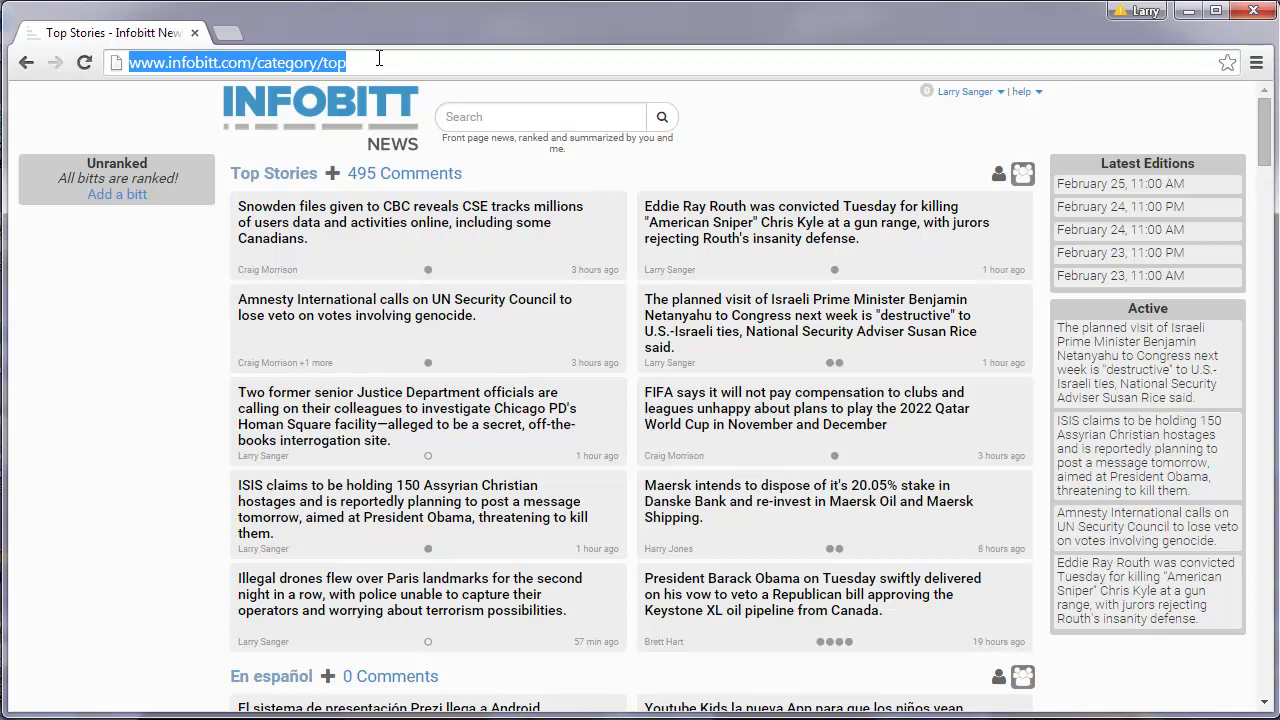
pyautogui.write('news.google.com')
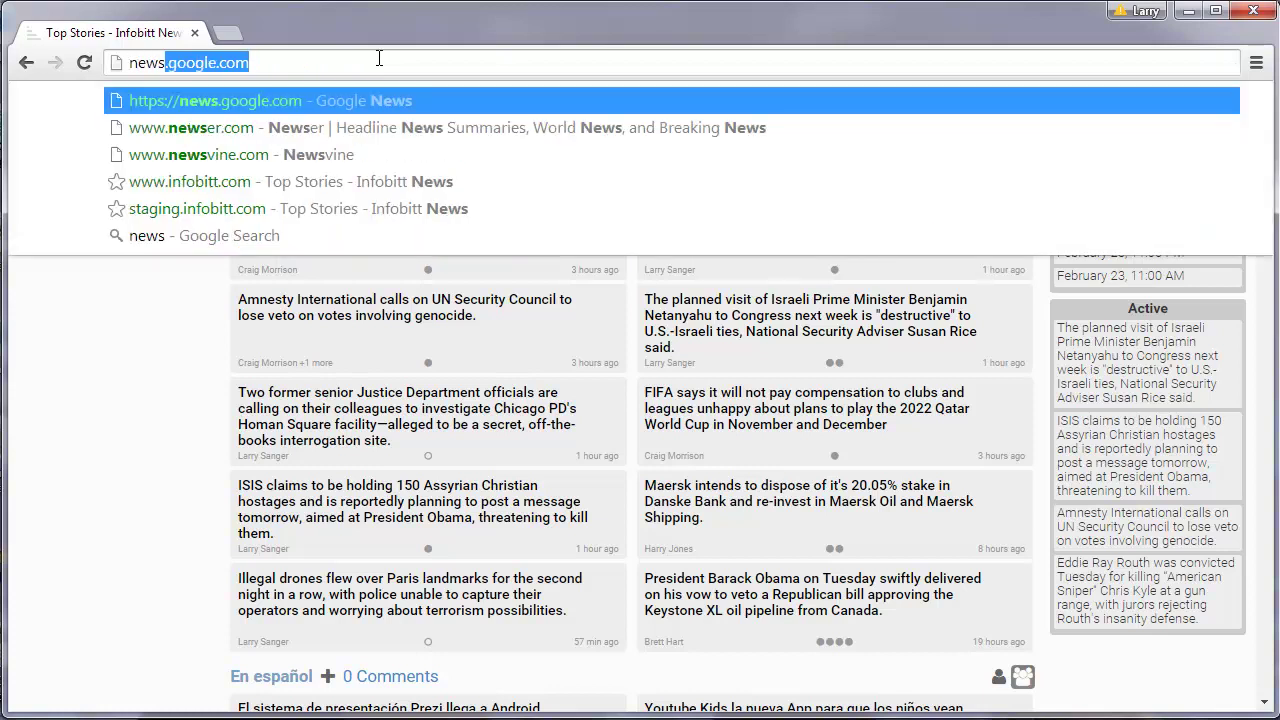
pyautogui.press('Return')
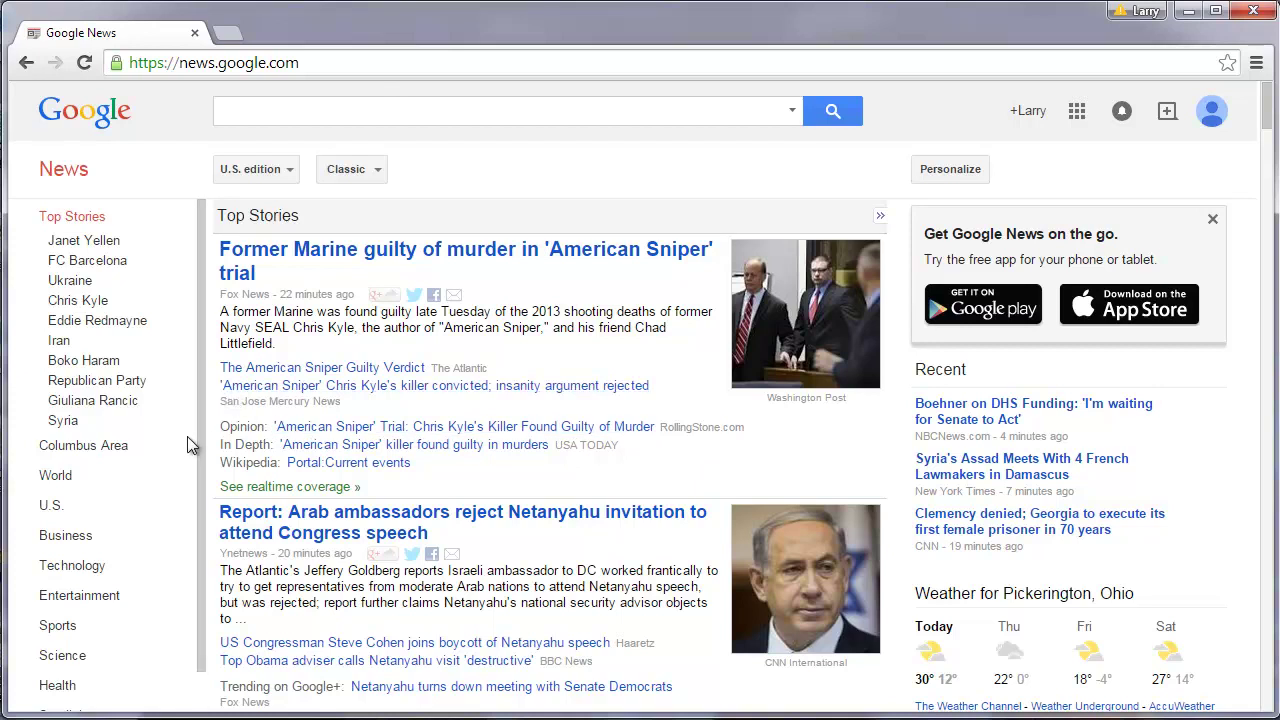
pyautogui.moveTo(210, 428)
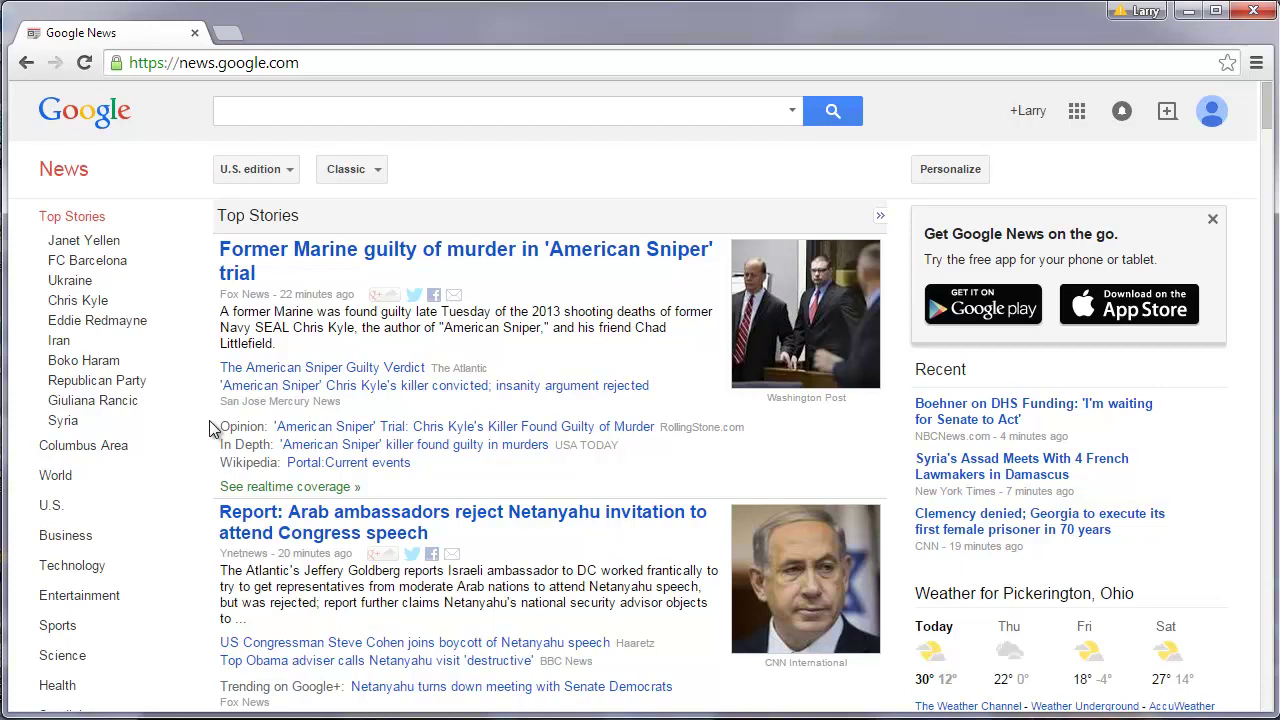
pyautogui.scroll(-1, 209, 420)
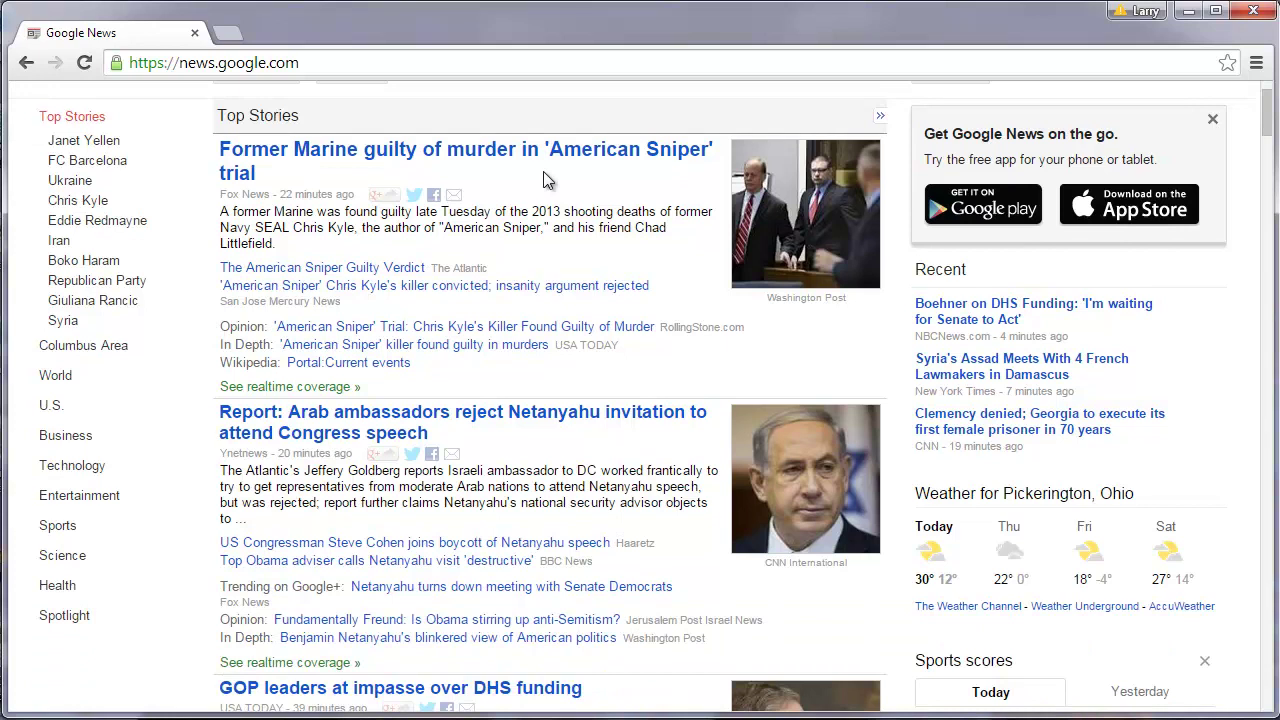
pyautogui.scroll(-2, 545, 180)
pyautogui.scroll(-3, 548, 230)
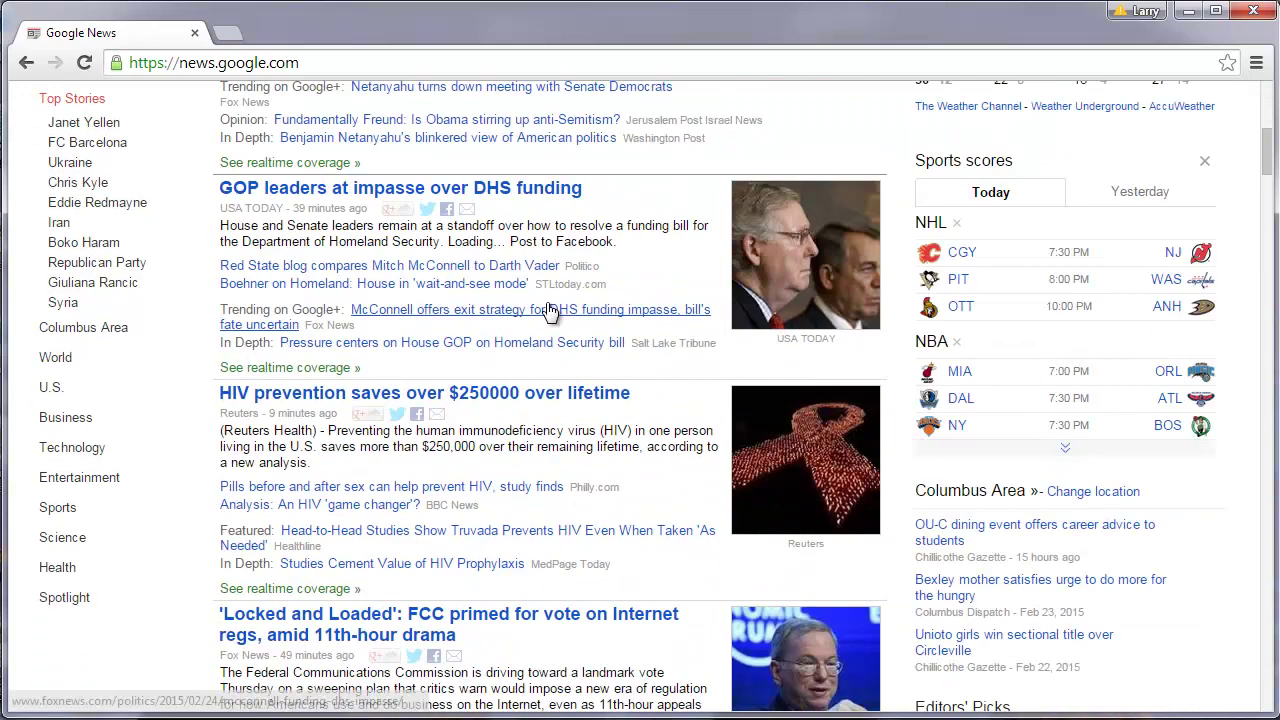
pyautogui.scroll(-1, 548, 290)
pyautogui.scroll(4, 548, 312)
pyautogui.scroll(3, 548, 312)
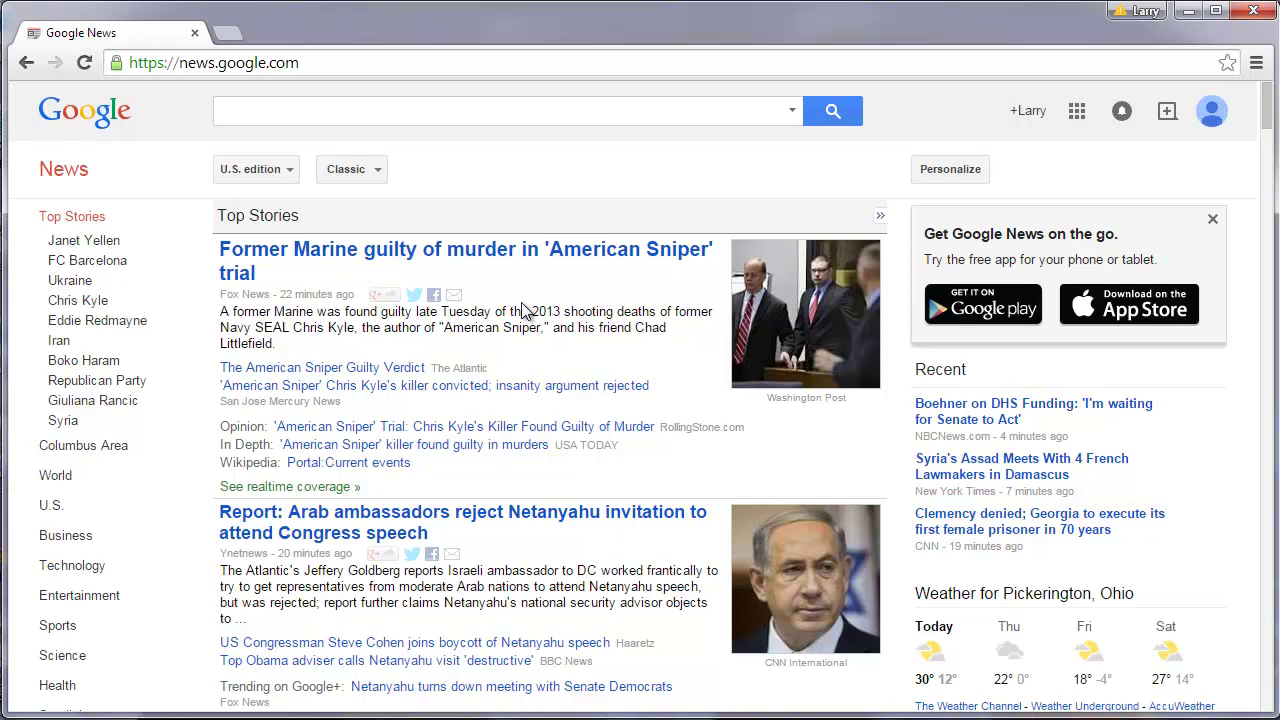
pyautogui.scroll(-3, 543, 262)
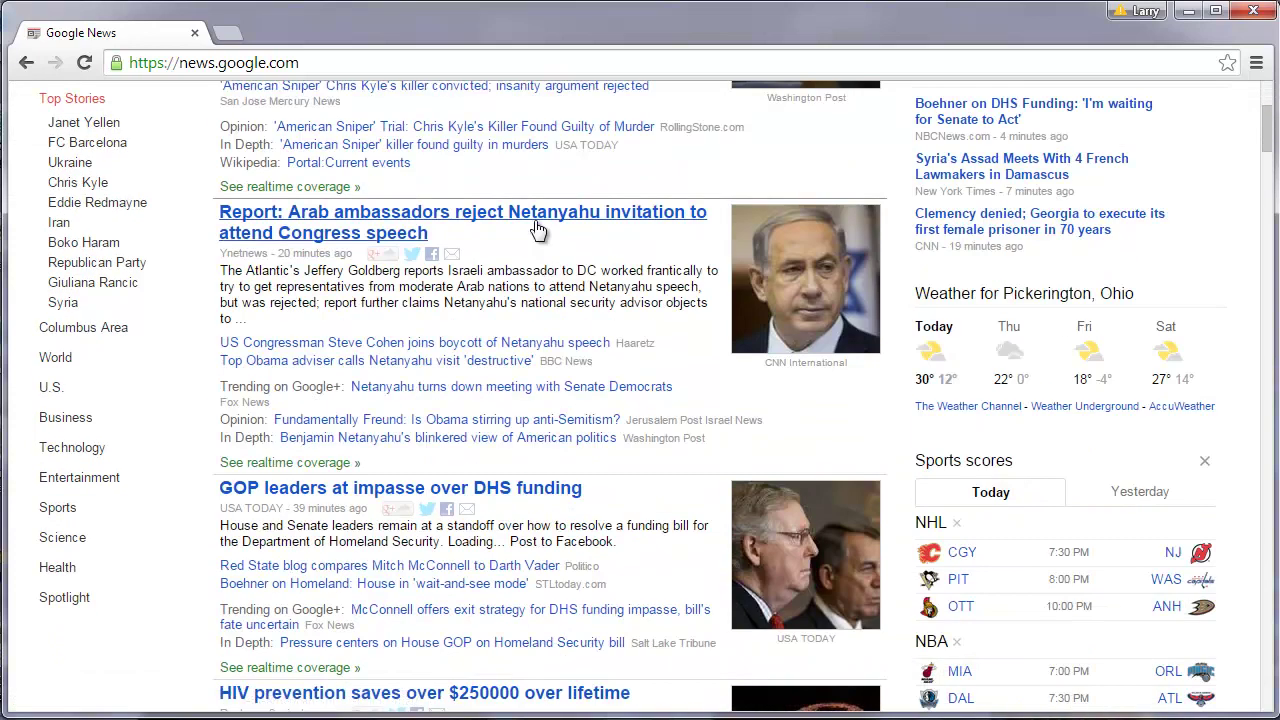
pyautogui.scroll(-3, 540, 229)
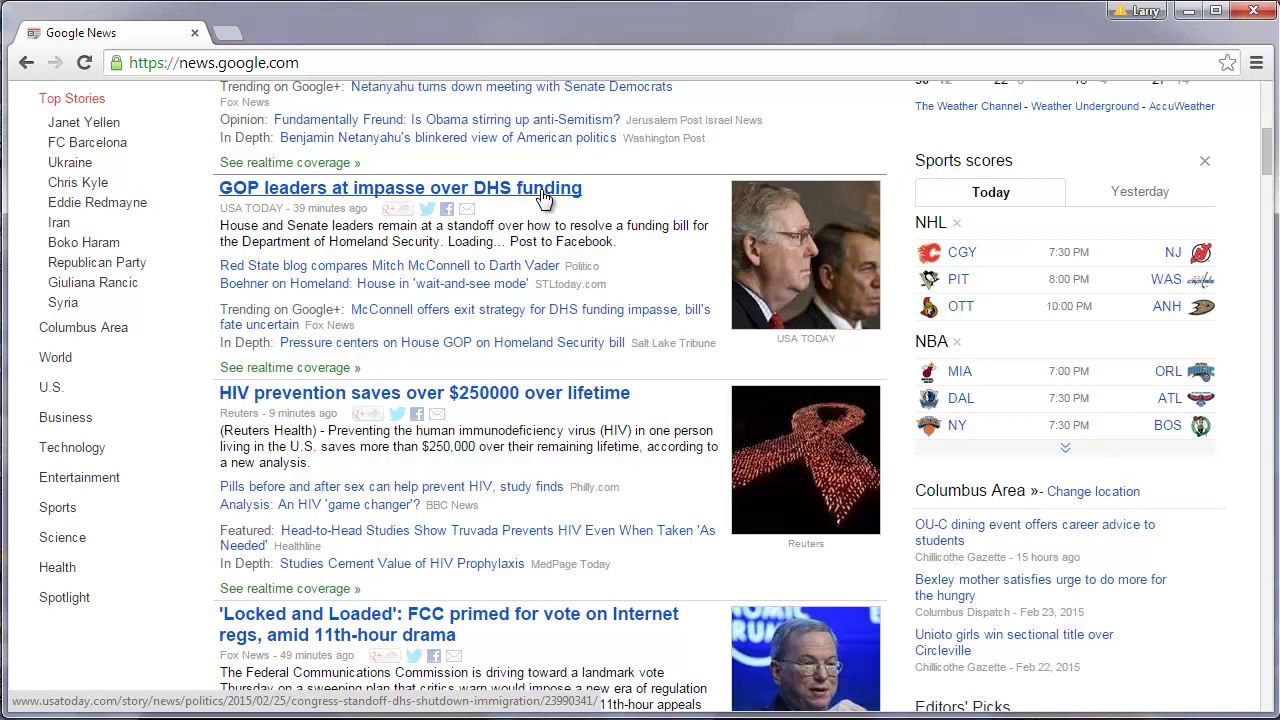
# Copy the USA Today article URL and the headline 'GOP leaders at impasse over DHS funding' into Notepad.
pyautogui.rightClick(541, 197)
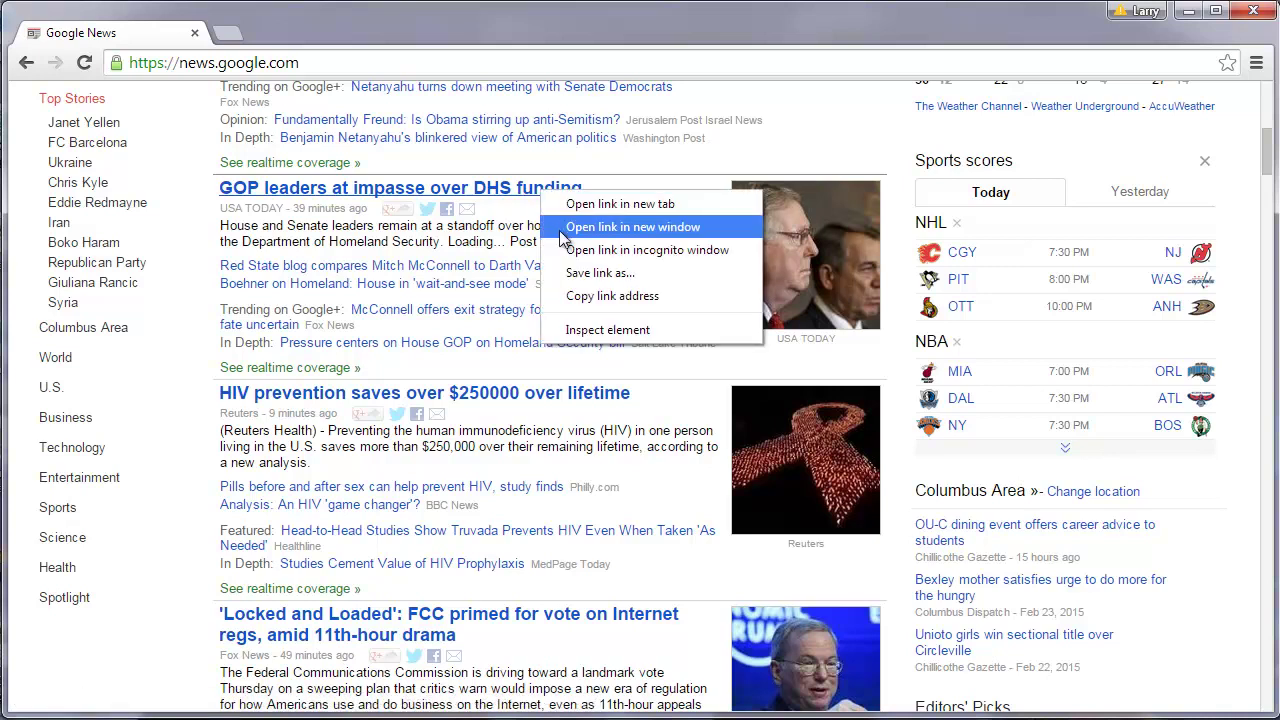
pyautogui.click(650, 296)
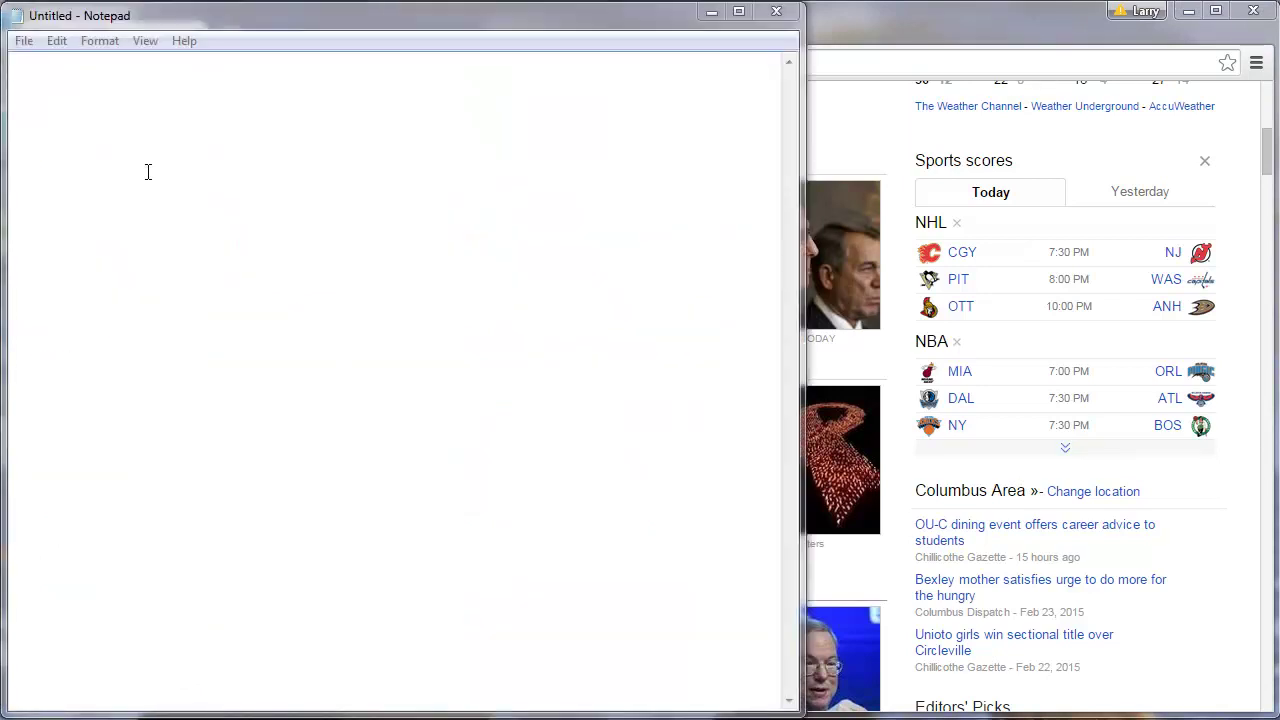
pyautogui.hotkey('ctrl', 'v')
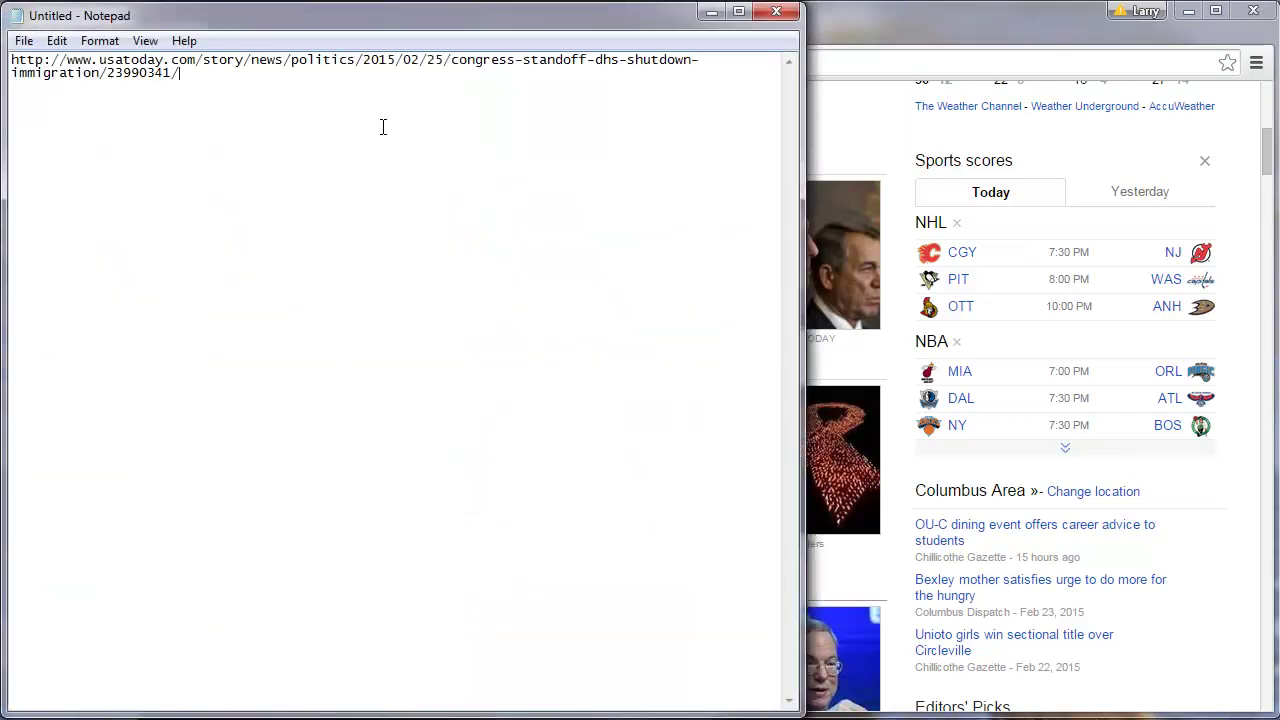
pyautogui.click(934, 44)
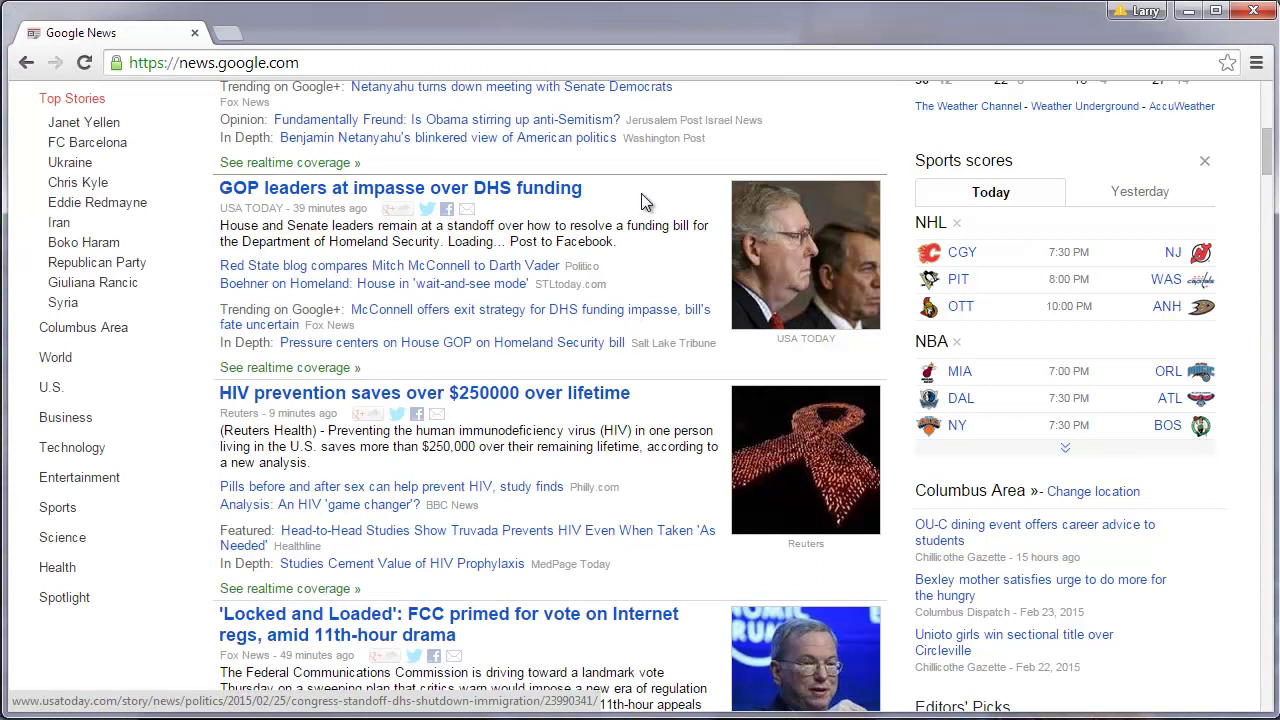
pyautogui.moveTo(584, 188); pyautogui.dragTo(219, 190)
pyautogui.hotkey('alt', 'Tab')
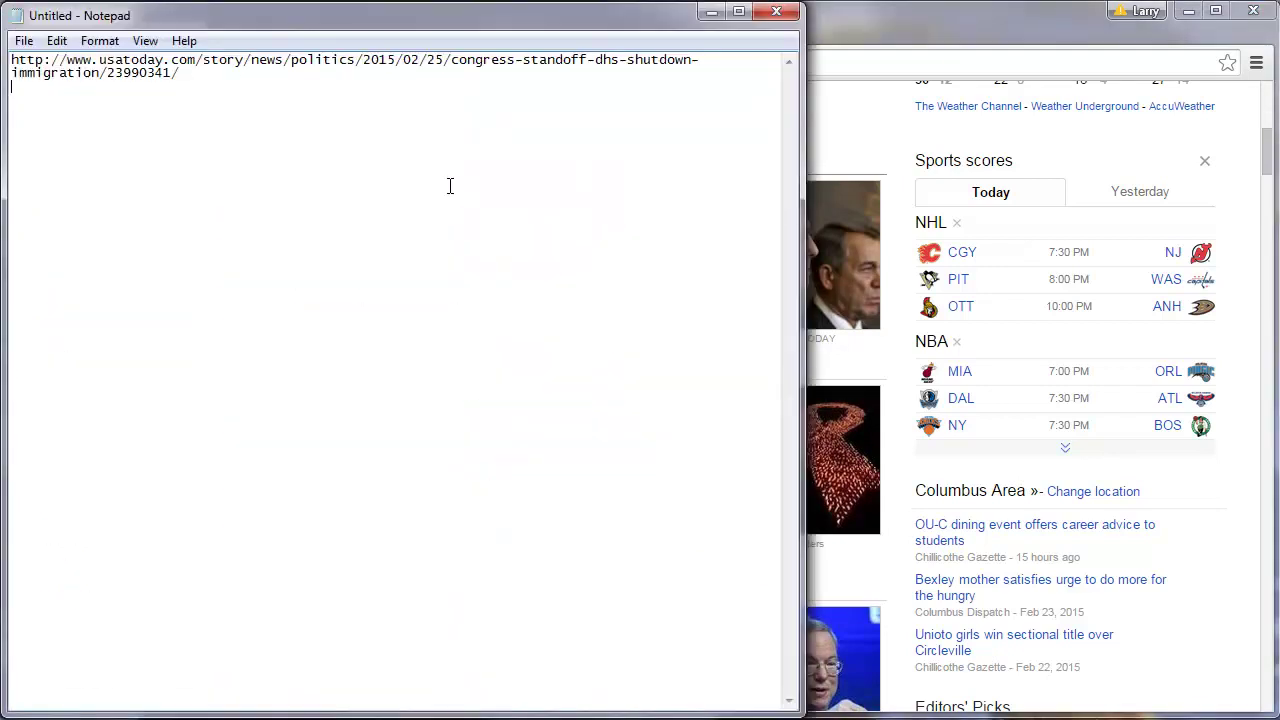
pyautogui.hotkey('ctrl', 'v')
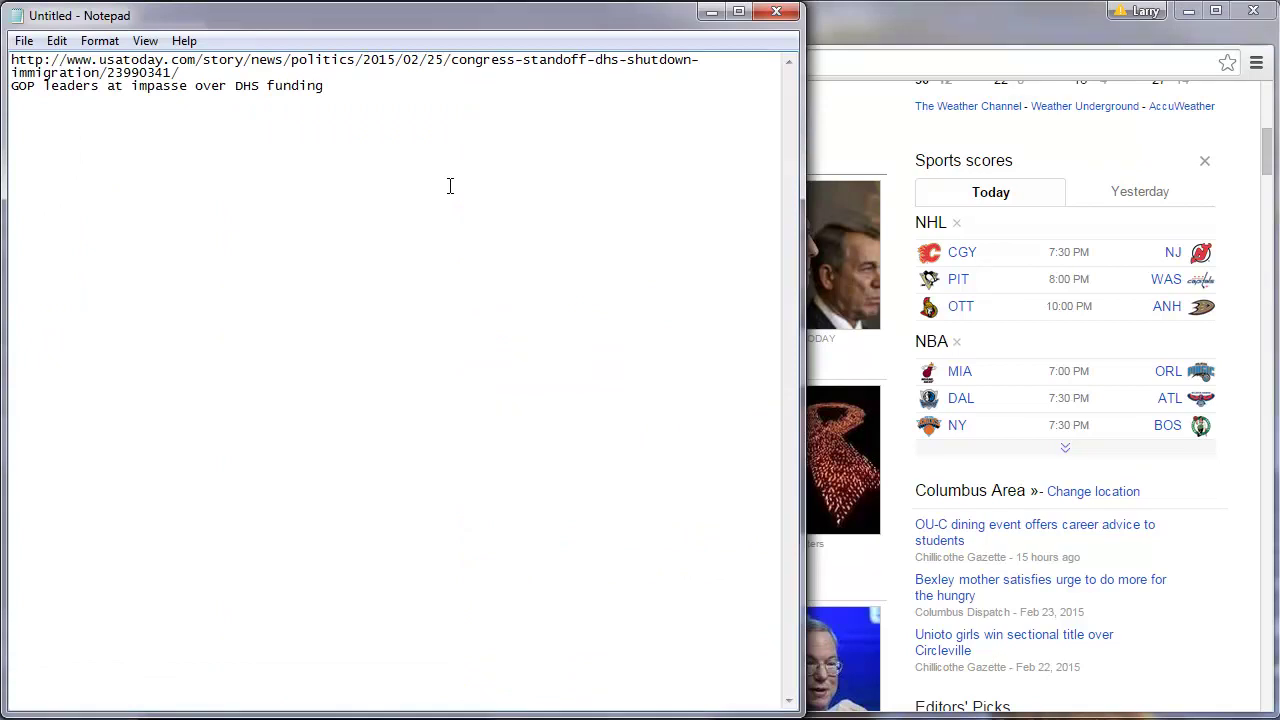
# Scroll further down Google News and briefly check the saved notes.
pyautogui.click(805, 155)
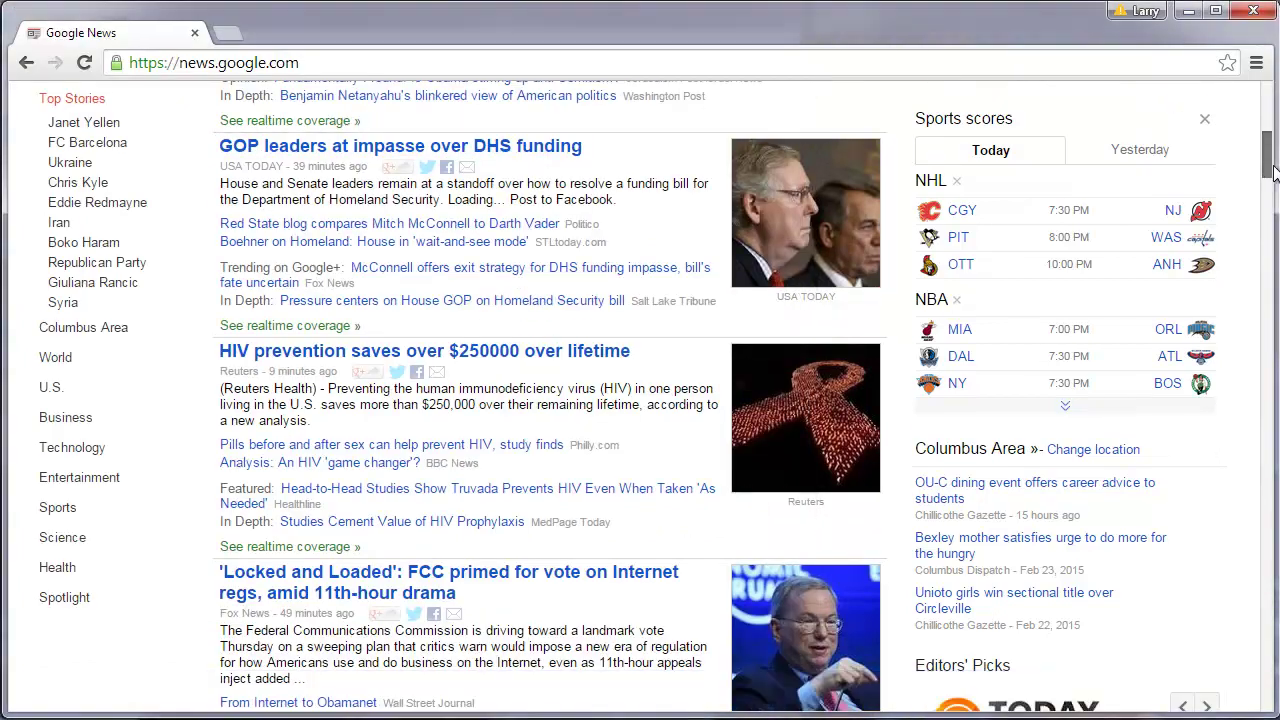
pyautogui.scroll(-4, 1266, 160)
pyautogui.scroll(-3, 742, 396)
pyautogui.scroll(-2, 742, 396)
pyautogui.scroll(-2, 742, 396)
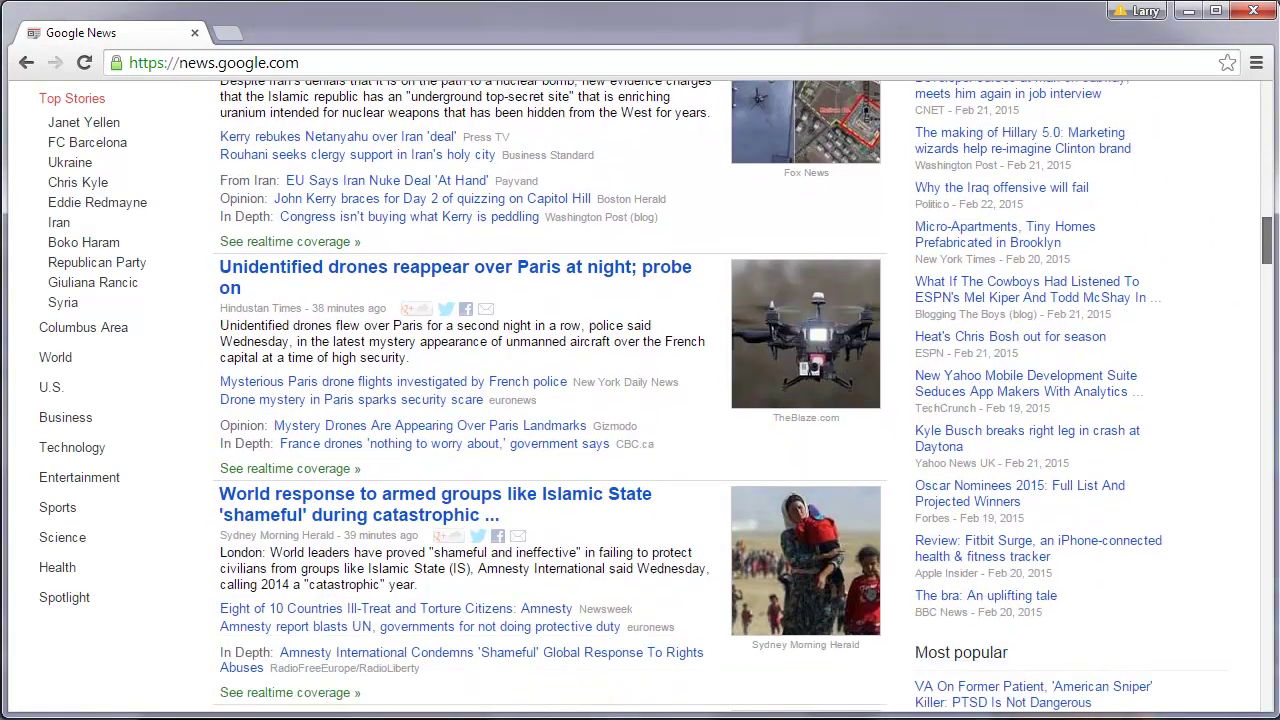
pyautogui.scroll(-2, 742, 396)
pyautogui.scroll(-2, 742, 396)
pyautogui.scroll(-2, 742, 396)
pyautogui.scroll(-2, 742, 396)
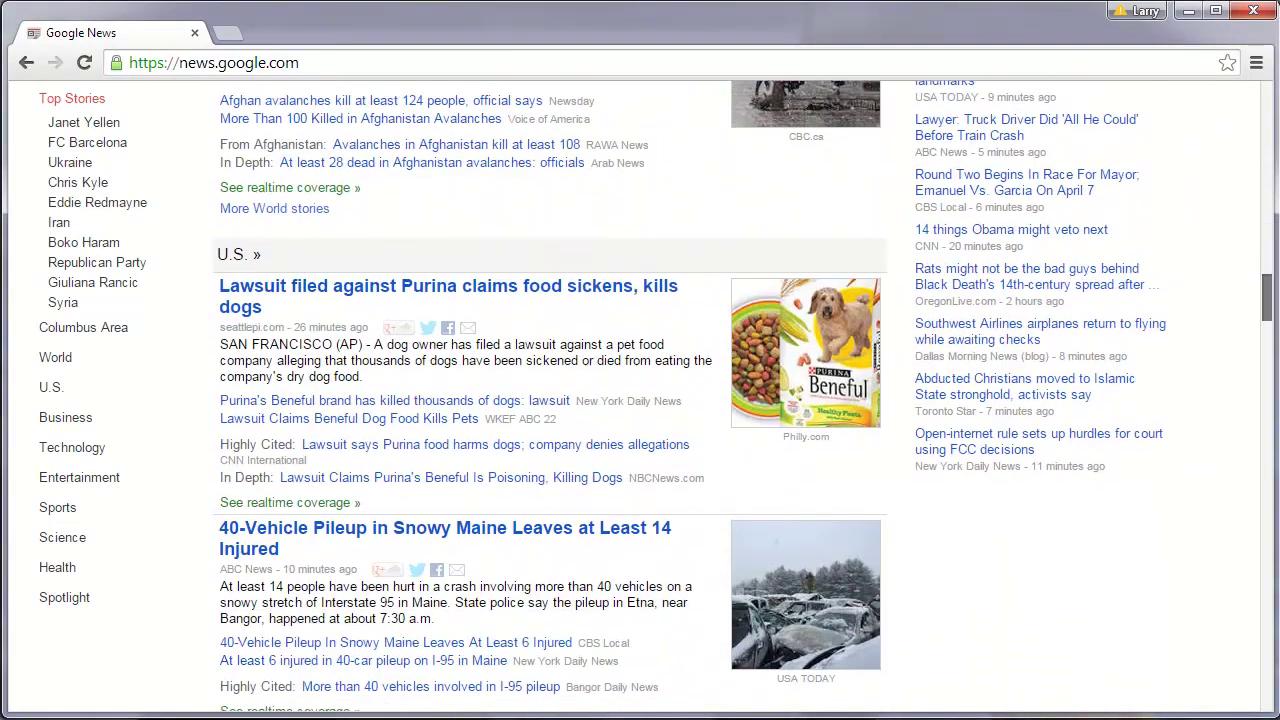
pyautogui.hotkey('alt', 'Tab')
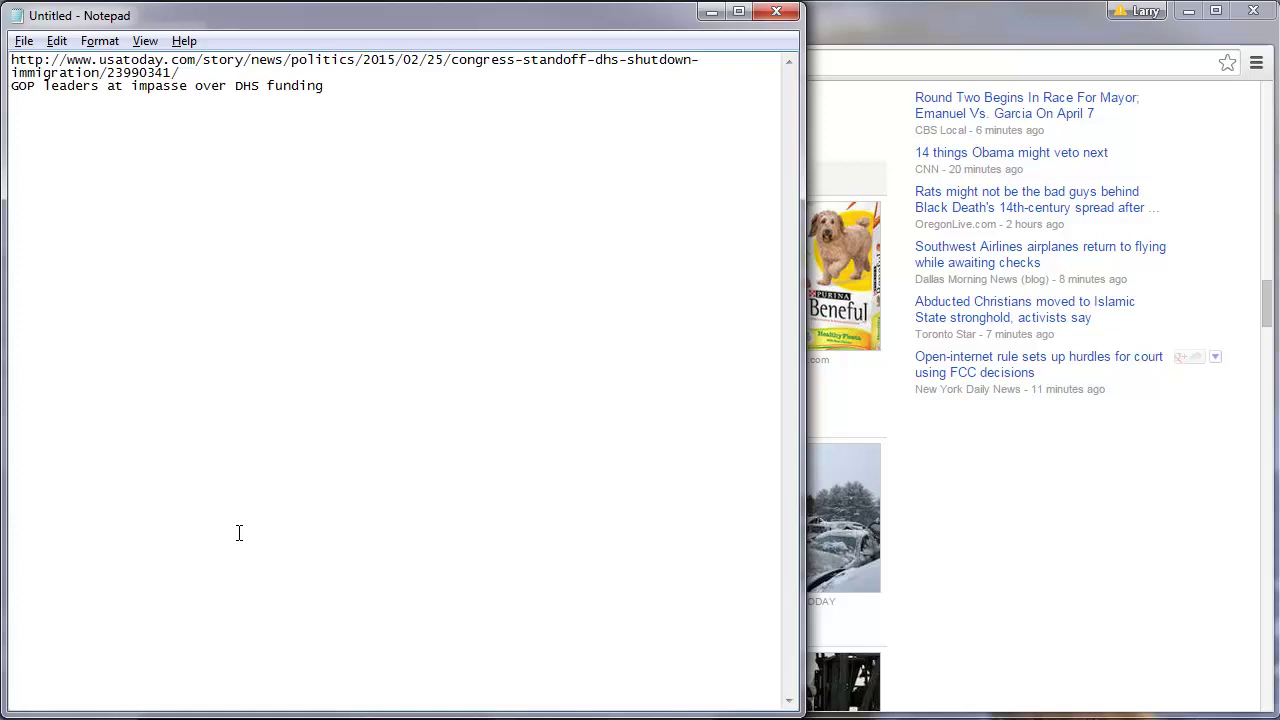
pyautogui.click(743, 8)
# Add a blank line below the headline and select the article URL in Notepad.
pyautogui.click(580, 66)
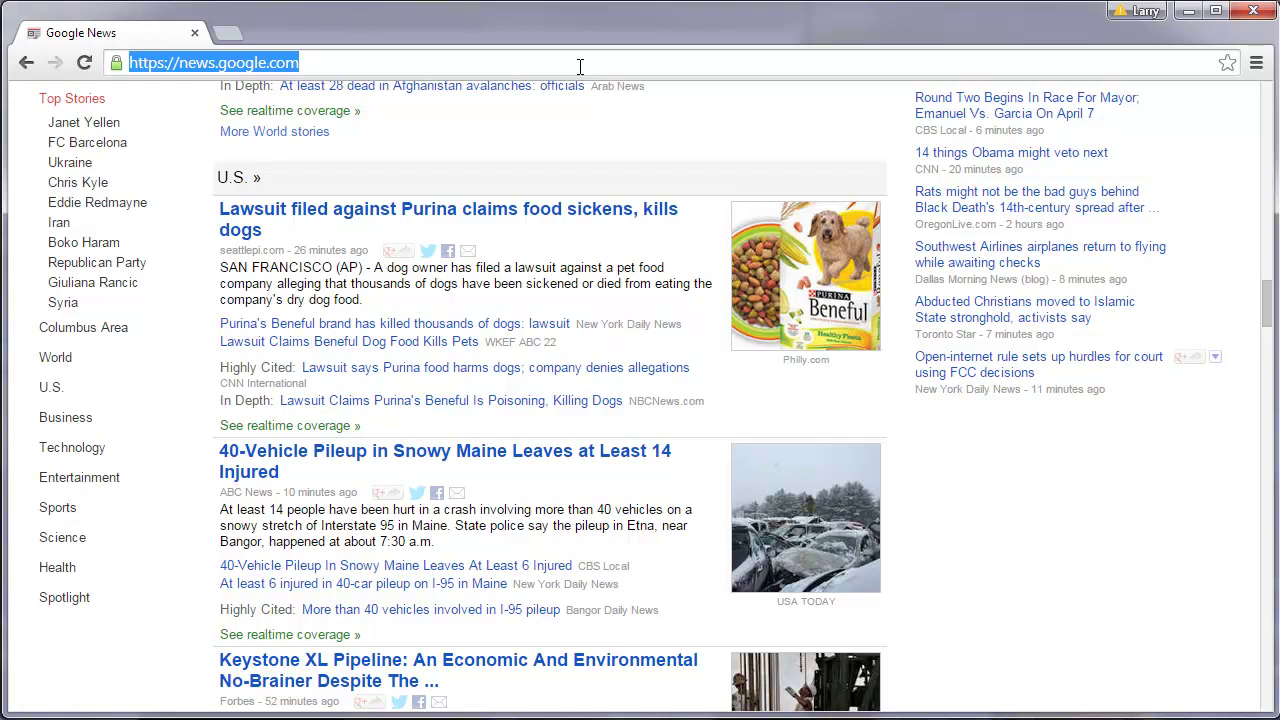
pyautogui.hotkey('alt', 'Tab')
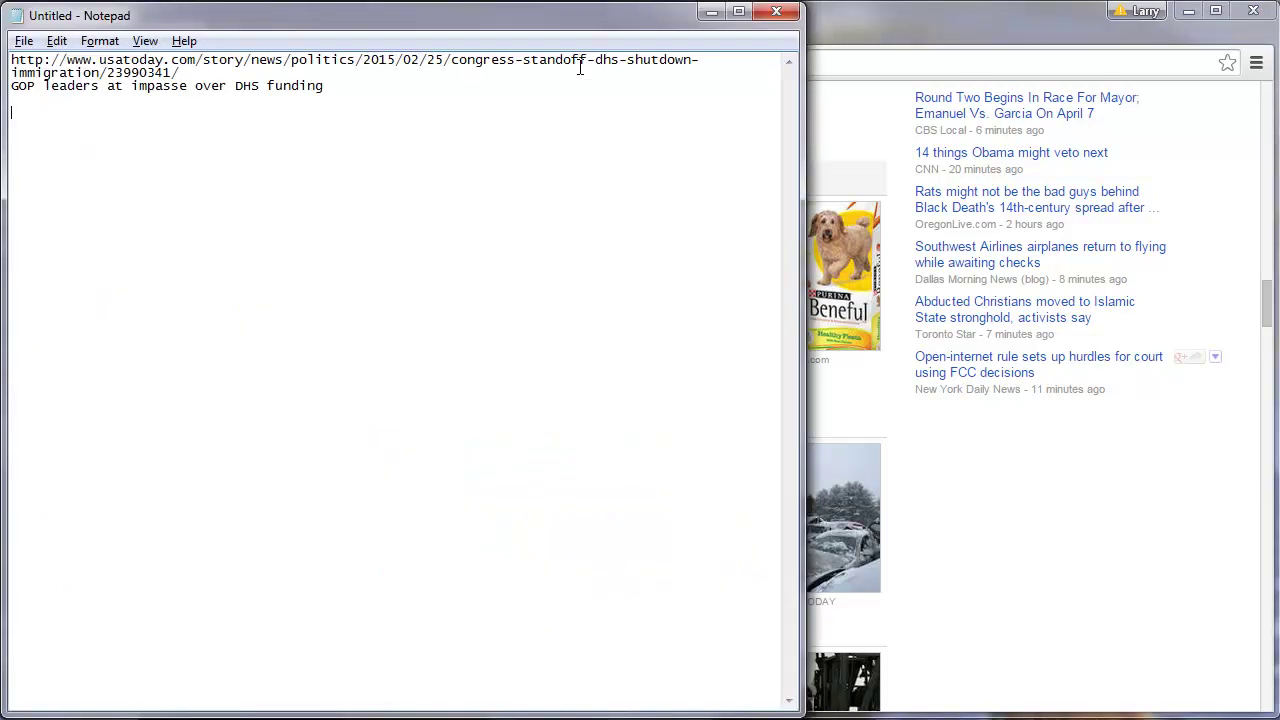
pyautogui.press('Return')
pyautogui.press('Return')
pyautogui.hotkey('alt', 'Tab')
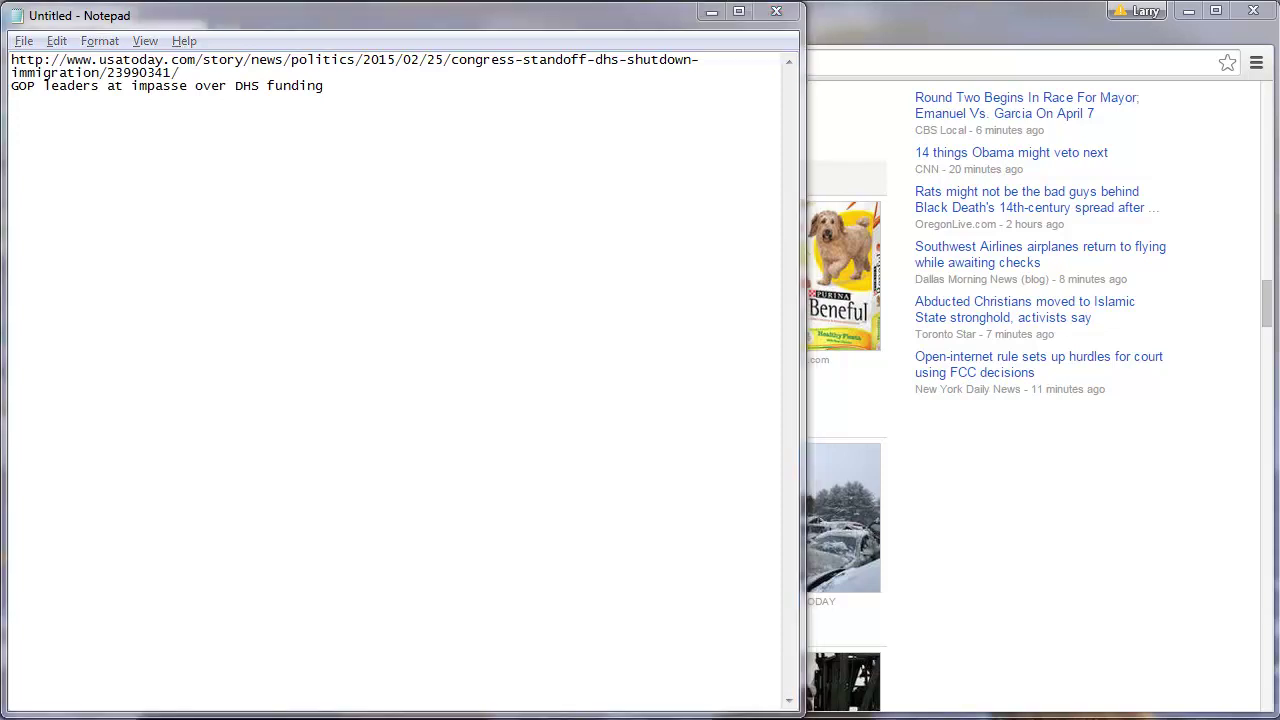
pyautogui.doubleClick(203, 63)
pyautogui.hotkey('ctrl', 'c')
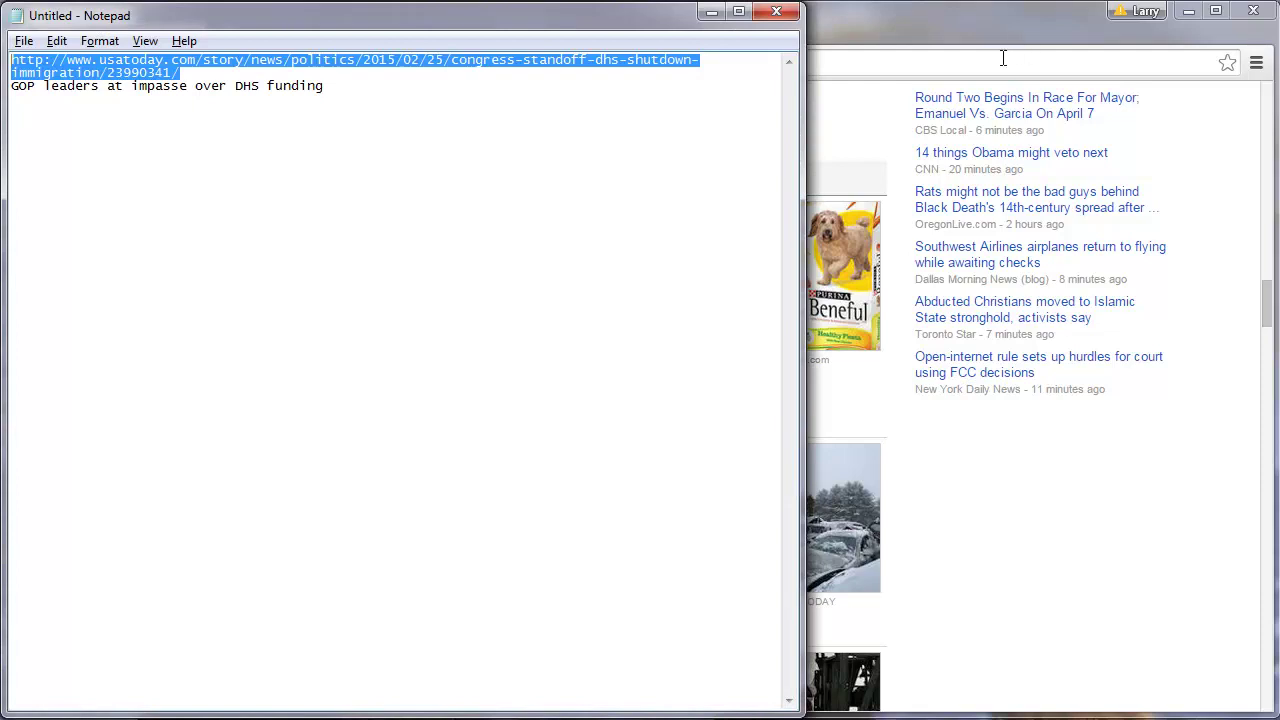
# Load the USA Today DHS funding article from the pasted URL.
pyautogui.click(1003, 57)
pyautogui.hotkey('ctrl', 'v')
pyautogui.press('Return')
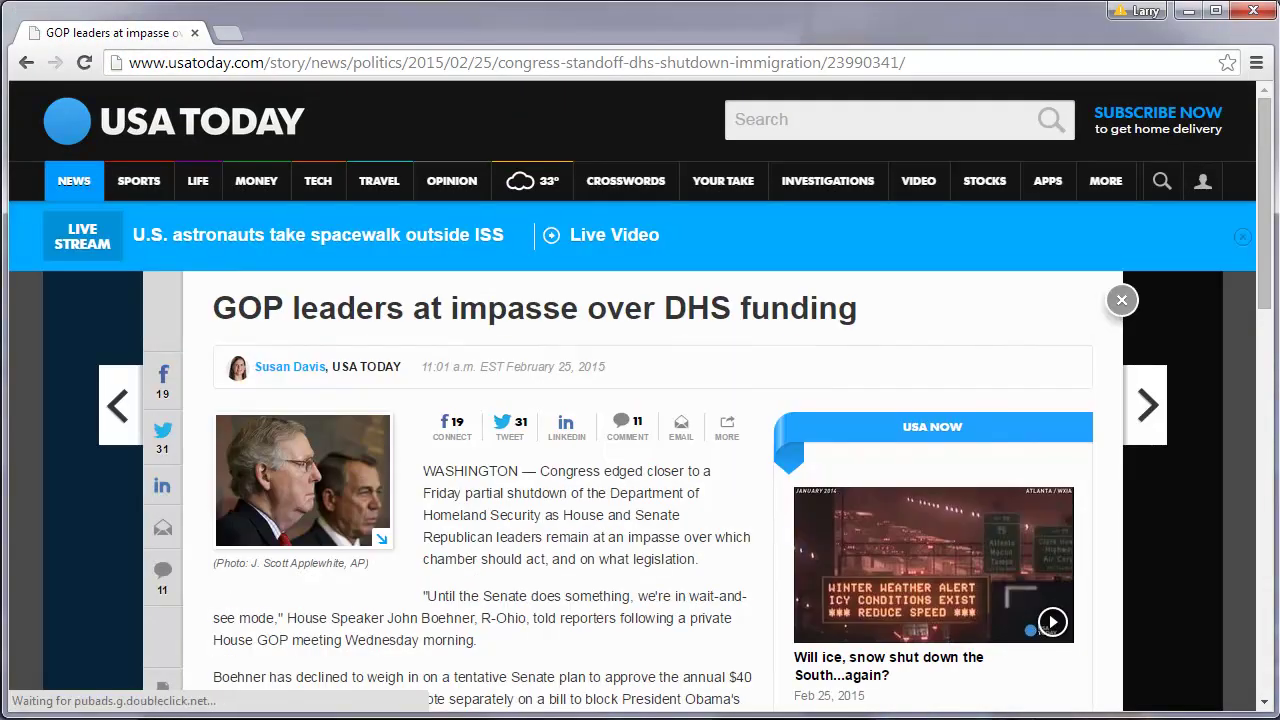
# Open Infobitt in a new tab and select the article's opening 'Congress' sentence.
pyautogui.click(228, 33)
pyautogui.click(416, 100)
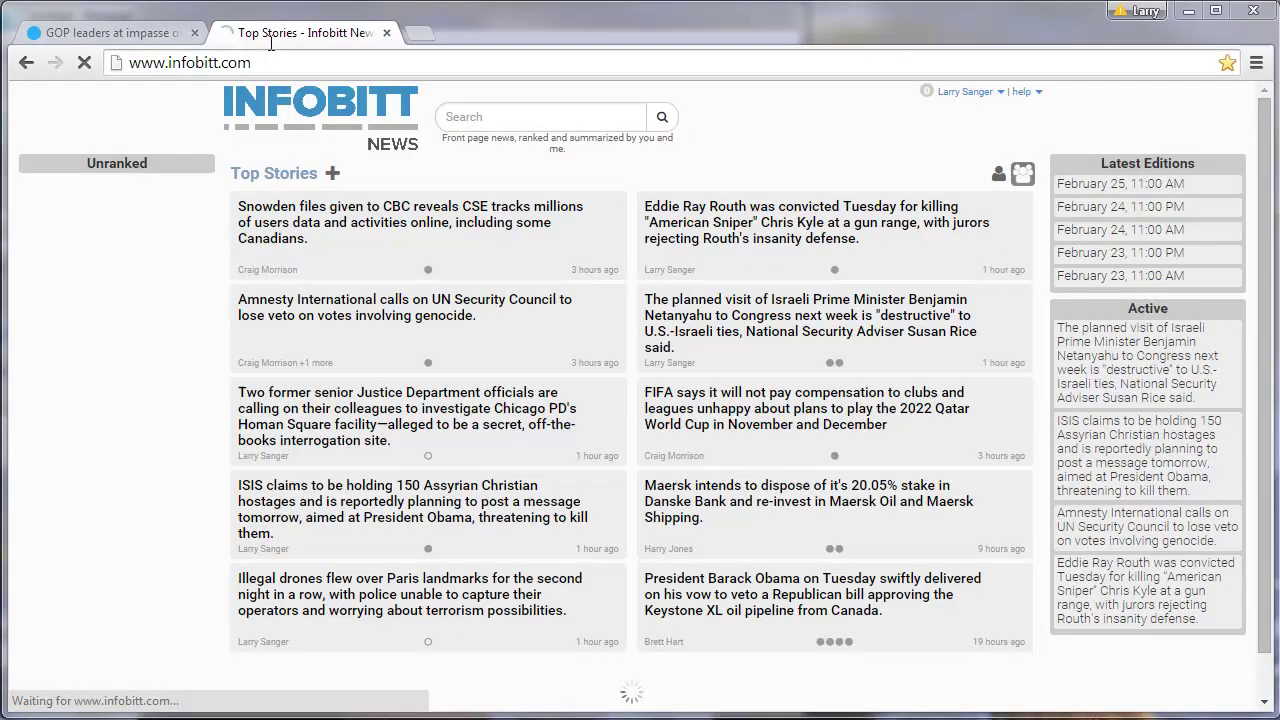
pyautogui.click(78, 35)
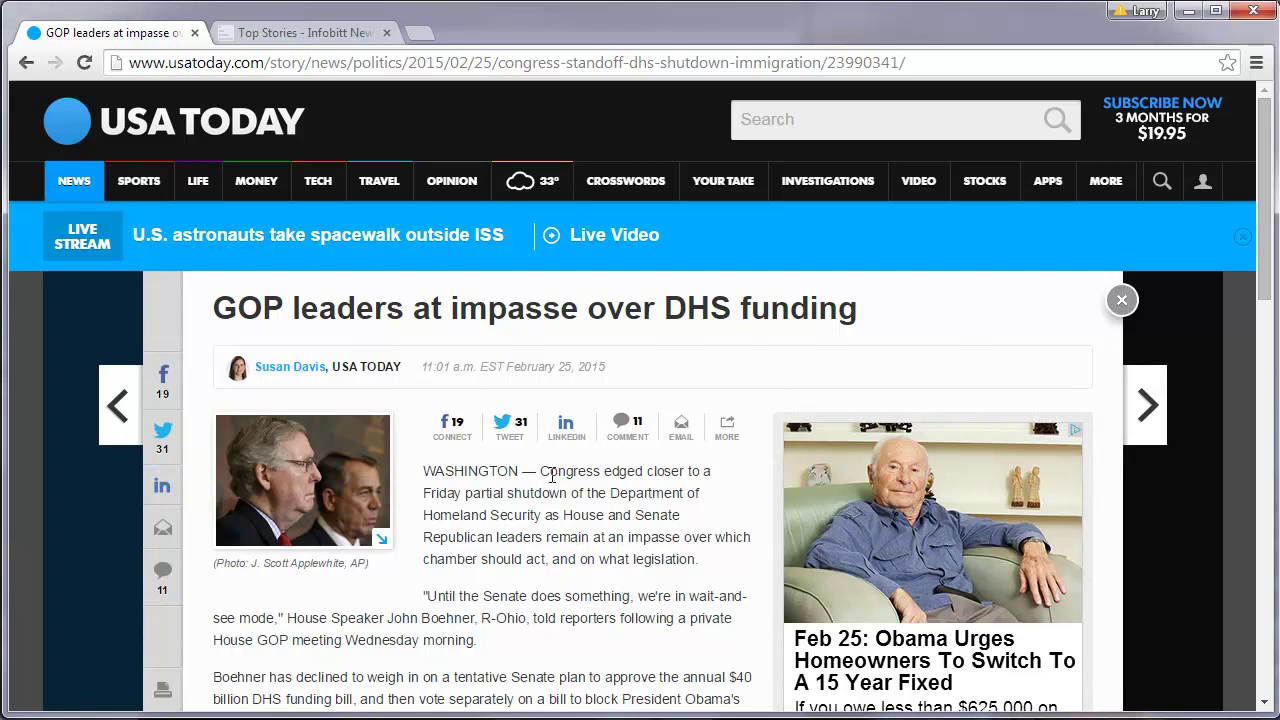
pyautogui.moveTo(552, 472); pyautogui.dragTo(700, 560)
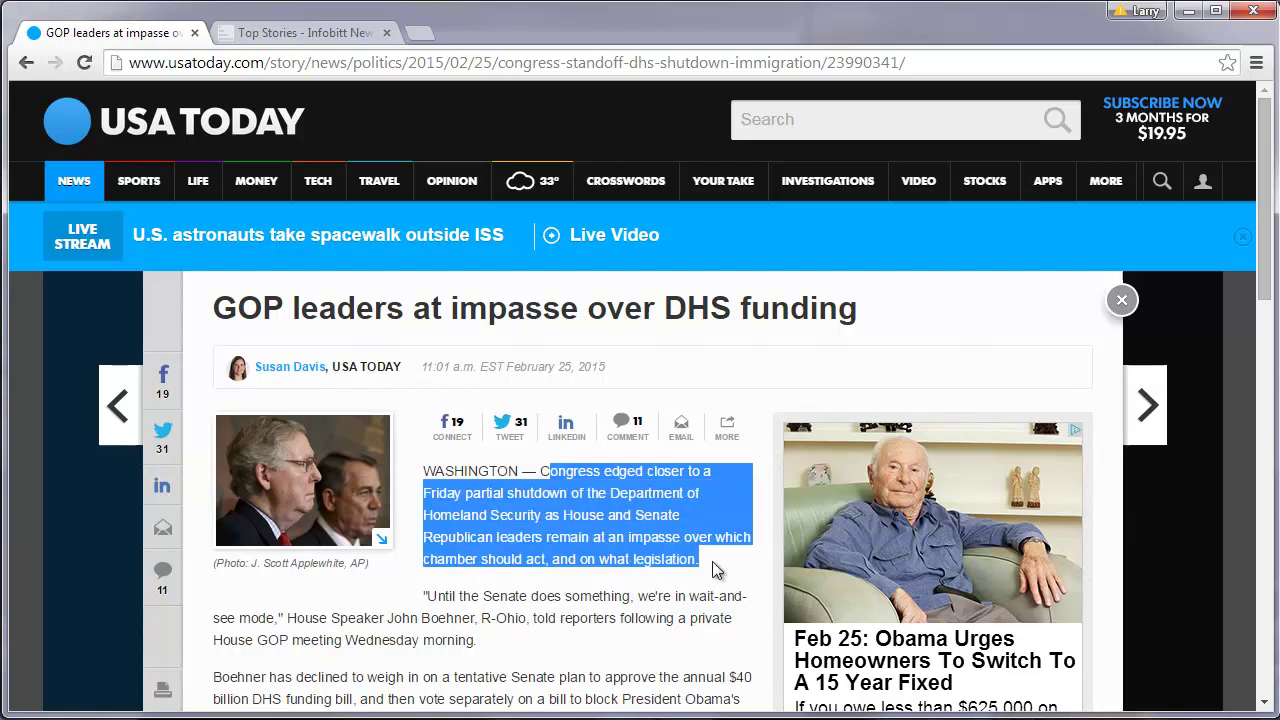
pyautogui.moveTo(541, 471); pyautogui.dragTo(700, 560)
# Start a new bitt with the article sentence as fact and the USA Today URL as source.
pyautogui.click(260, 38)
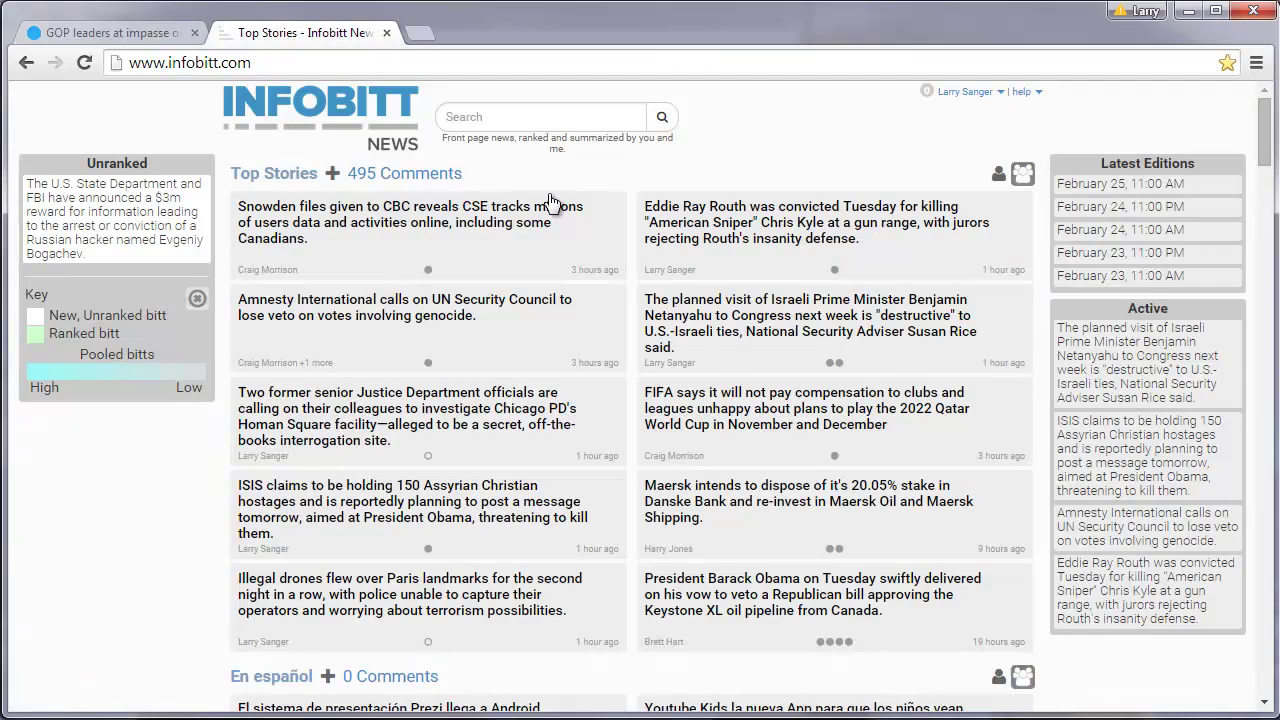
pyautogui.click(332, 173)
pyautogui.click(567, 178)
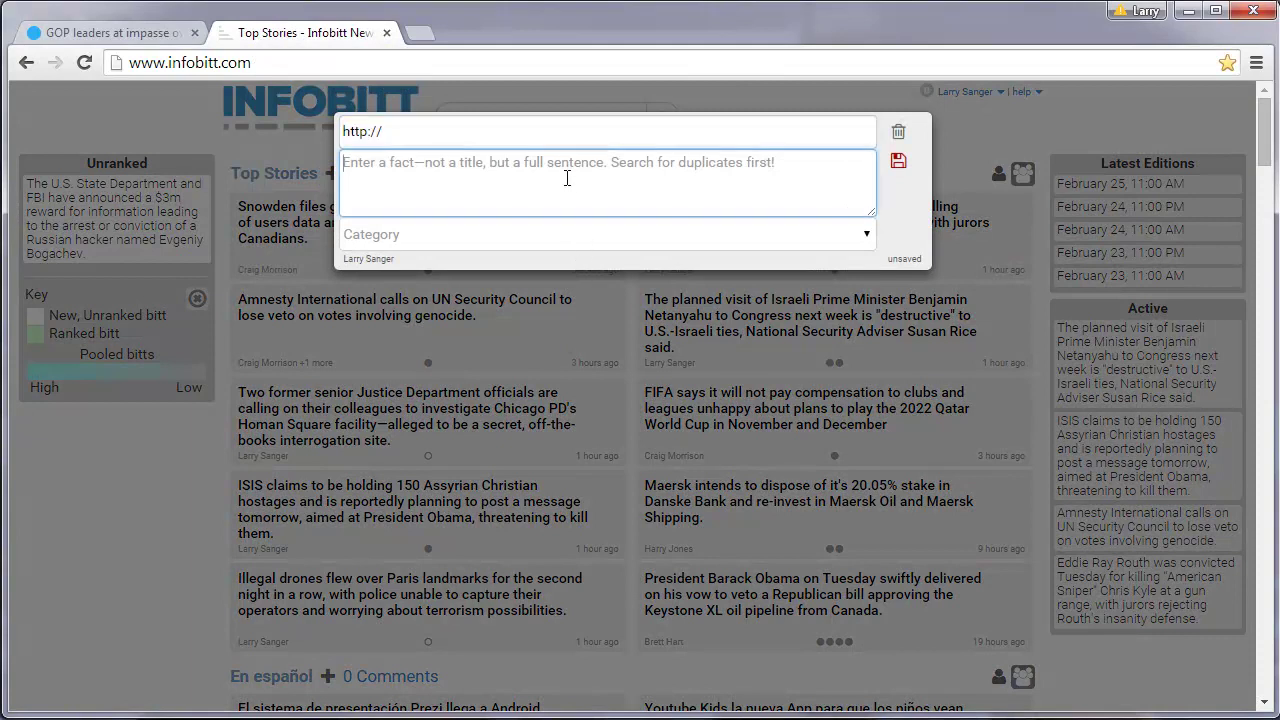
pyautogui.write('"Congress edged closer to a Friday partial shutdown of the Department of Homeland Security as House and Senate Republican leaders remain at an impasse over which chamber should act, and on what legislation.')
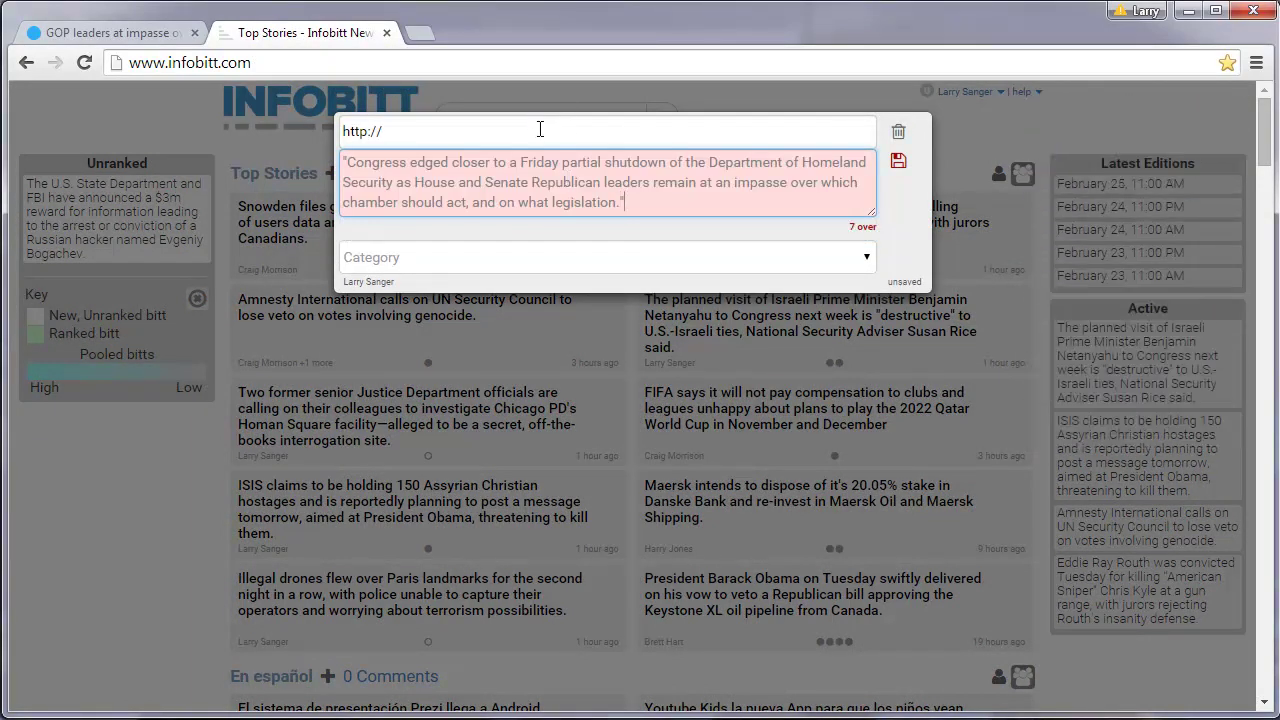
pyautogui.click(143, 34)
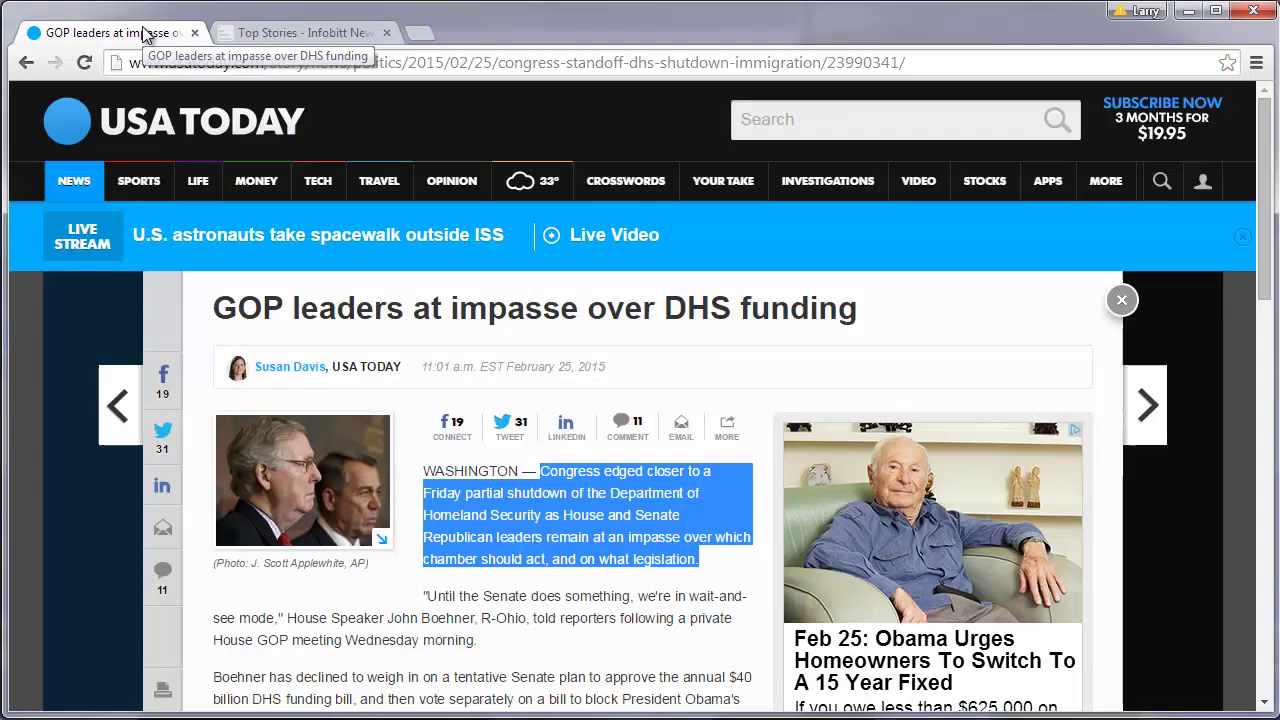
pyautogui.click(445, 66)
pyautogui.click(305, 32)
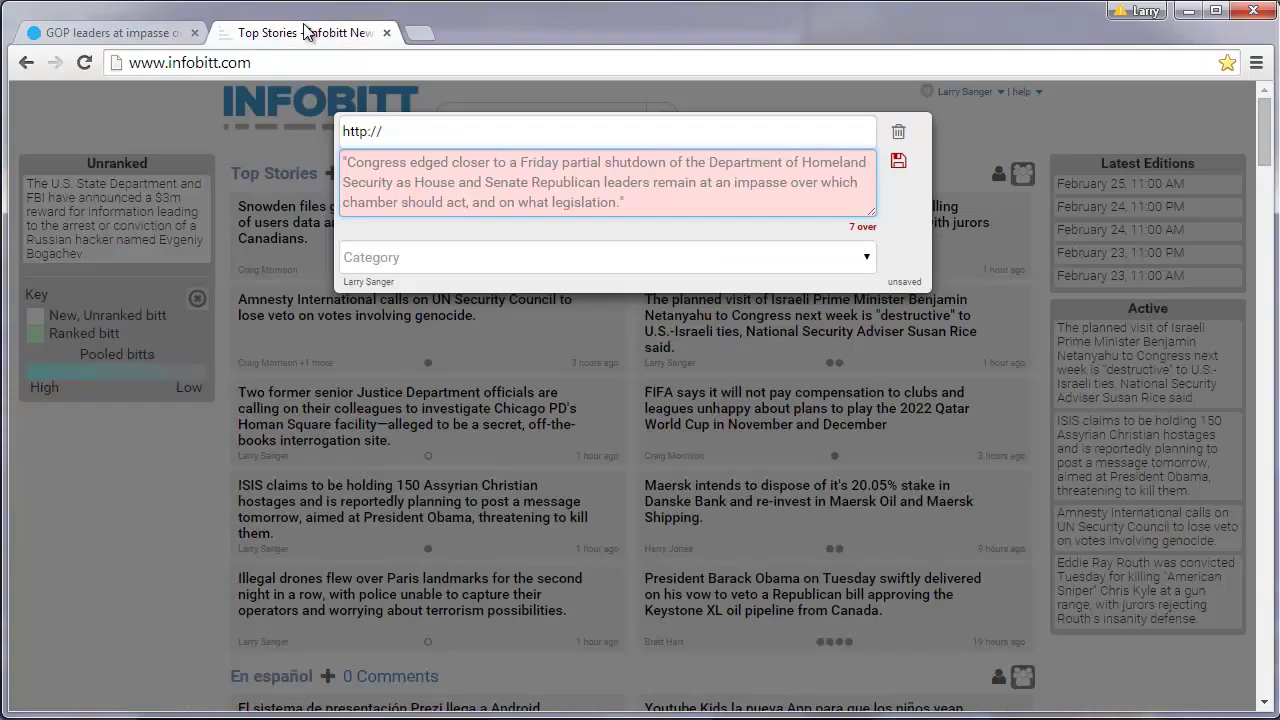
pyautogui.click(429, 134)
pyautogui.hotkey('ctrl', 'v')
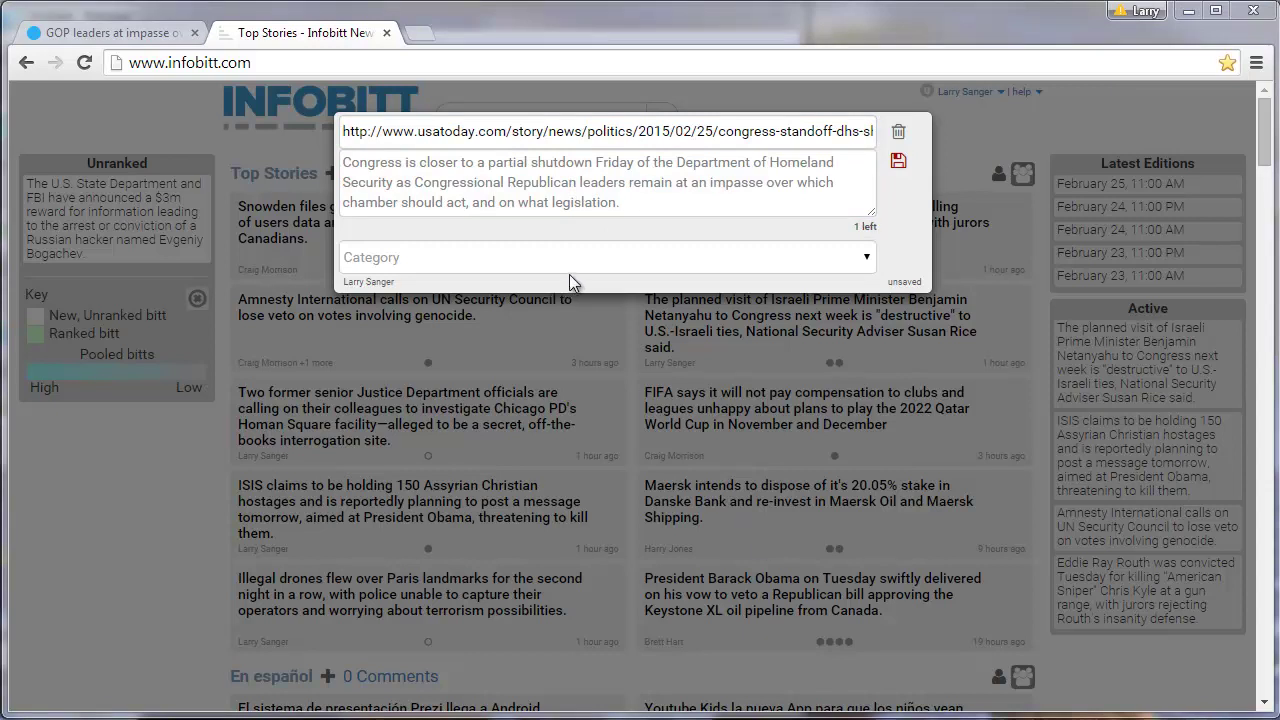
# Finish rewording the fact, file the bitt under U.S., and save it.
pyautogui.click(655, 204)
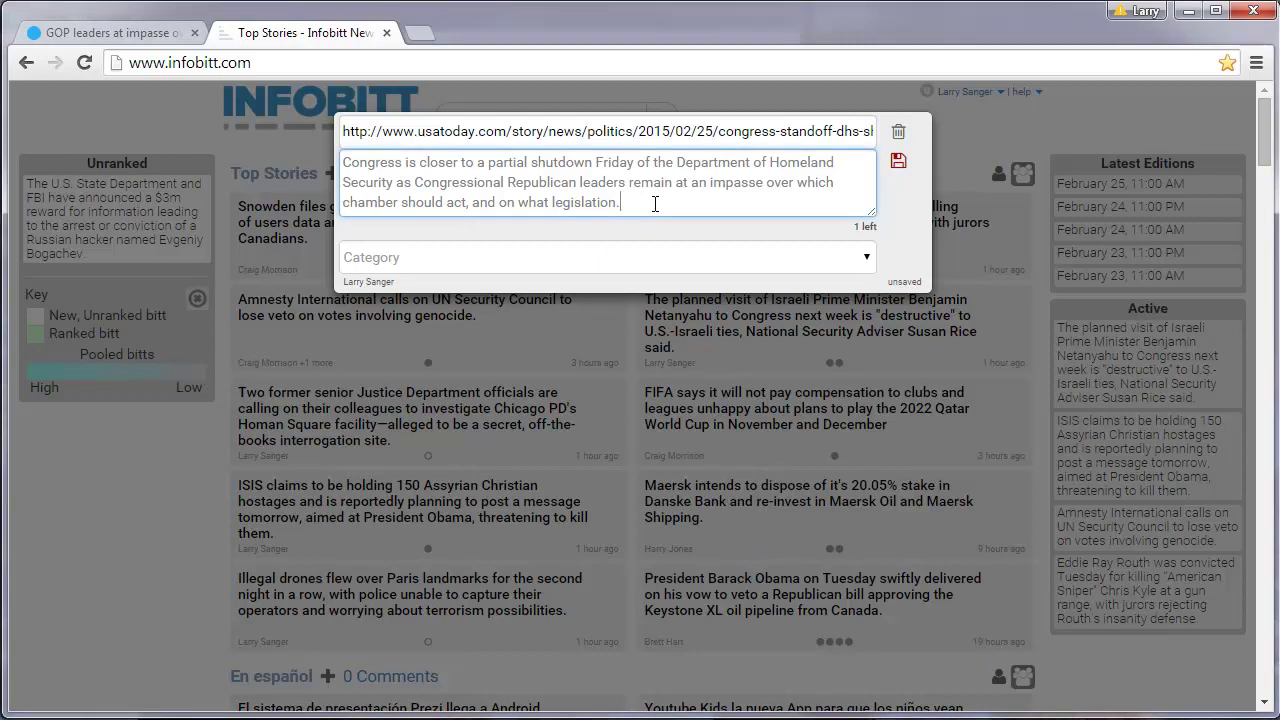
pyautogui.click(639, 258)
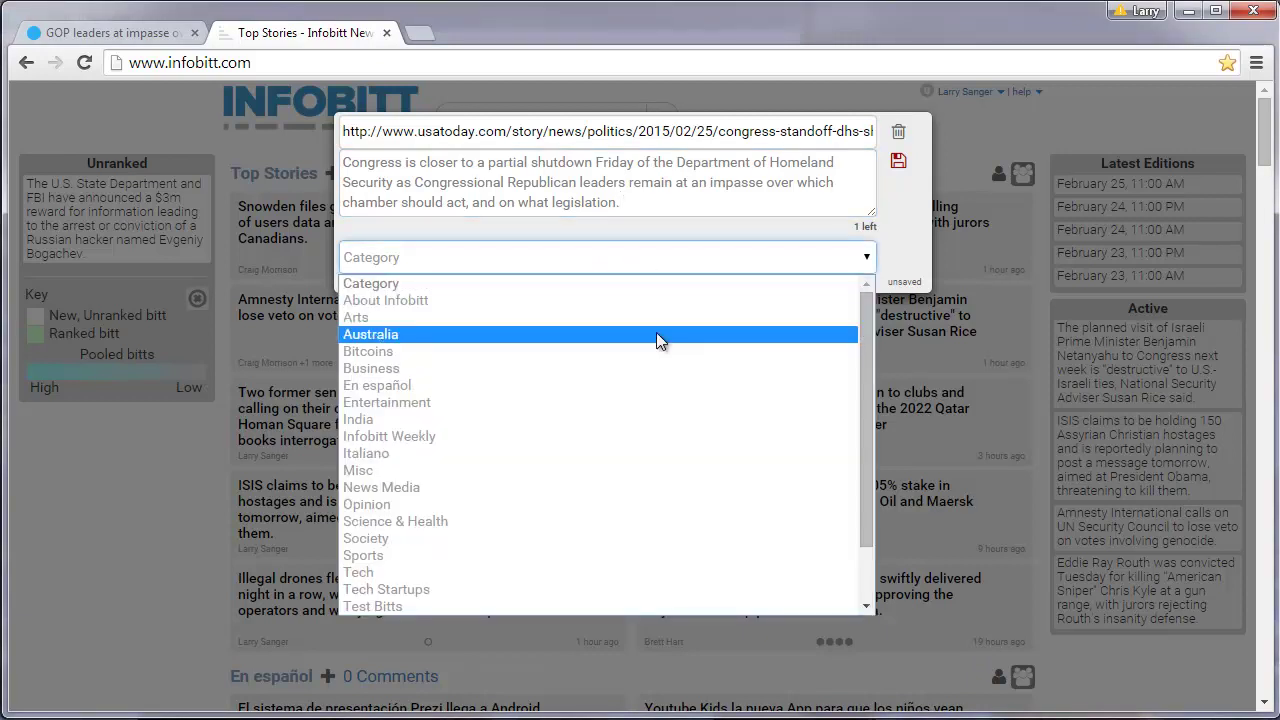
pyautogui.scroll(-2, 560, 560)
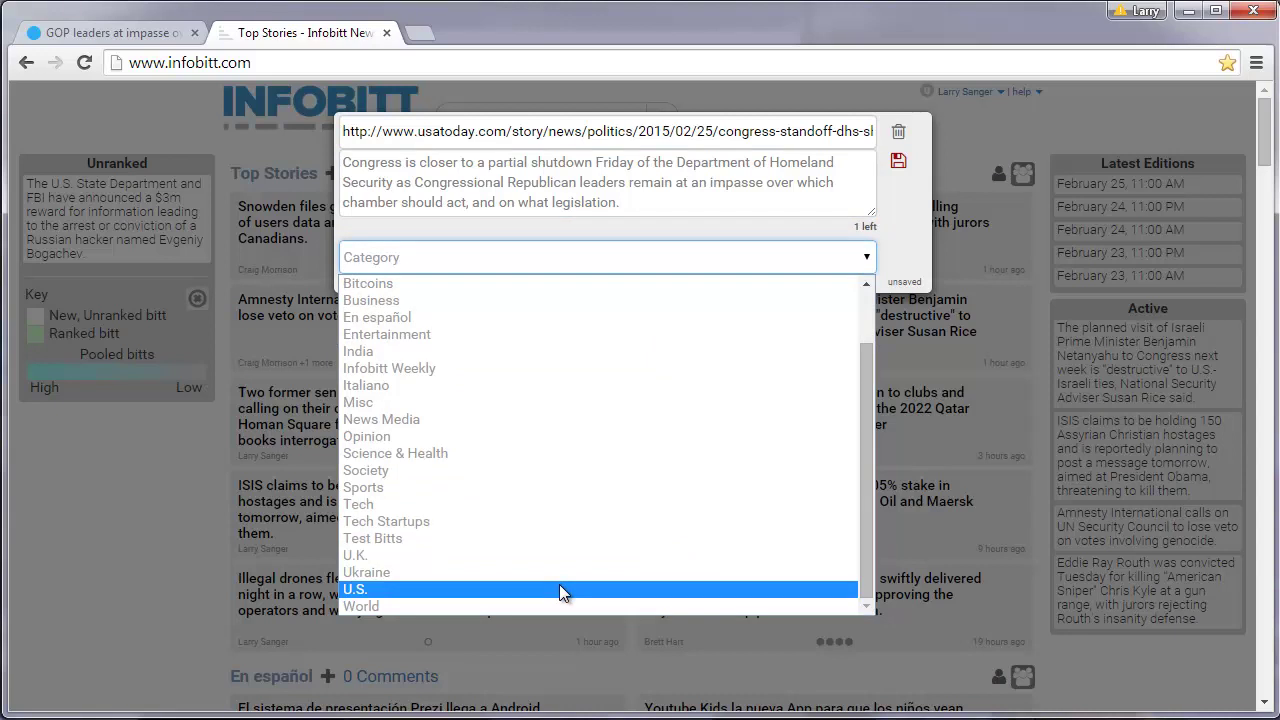
pyautogui.click(559, 590)
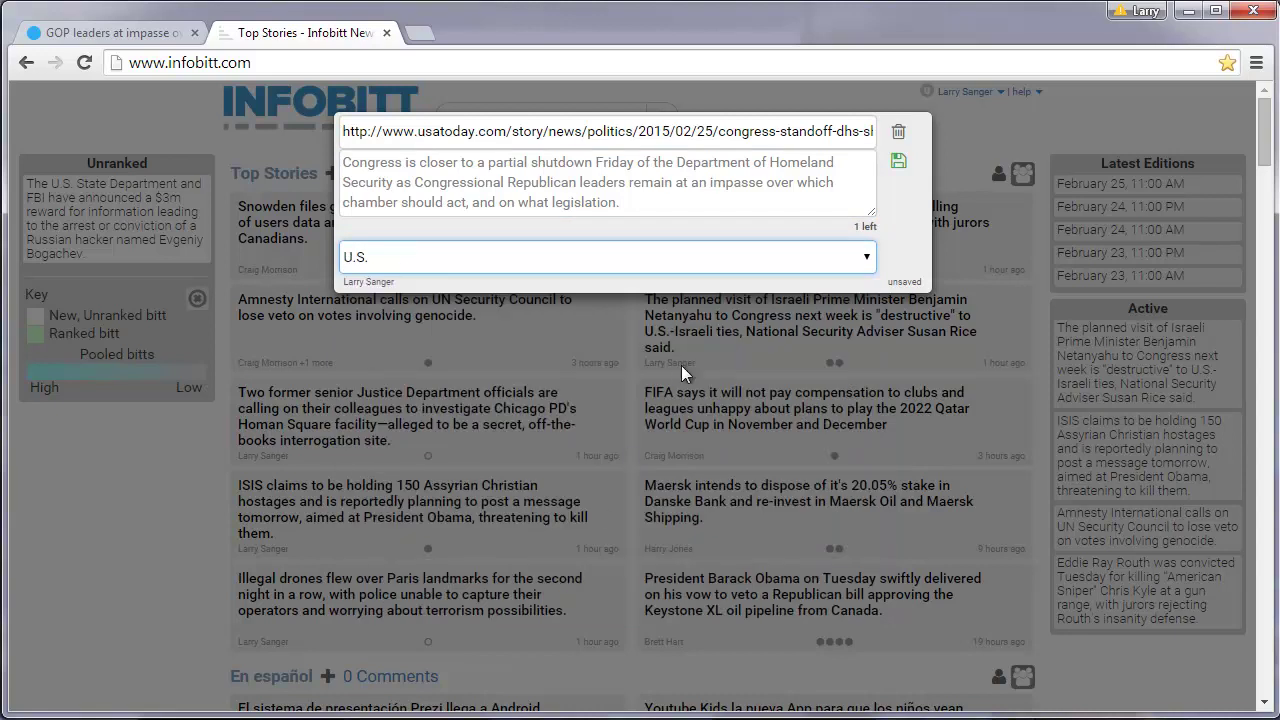
pyautogui.click(896, 163)
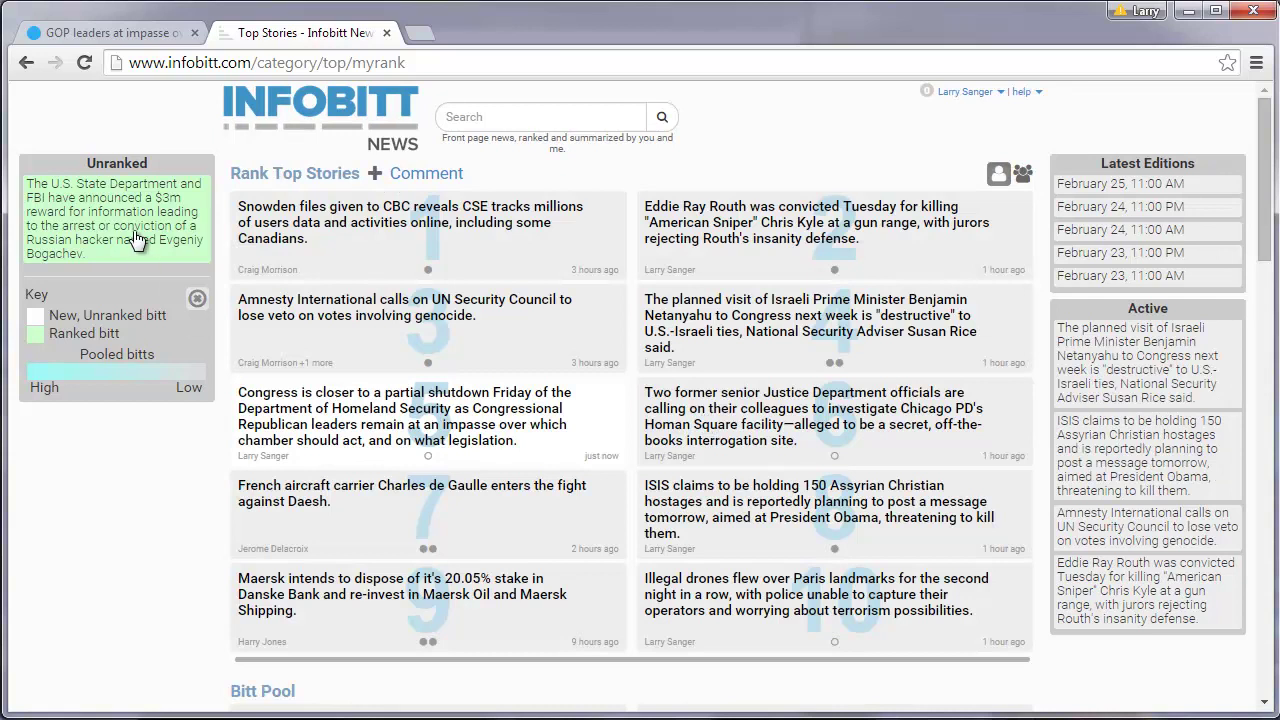
# Drag the Congress shutdown bitt to sixth place, below the Justice Department story.
pyautogui.moveTo(137, 240); pyautogui.dragTo(387, 413)
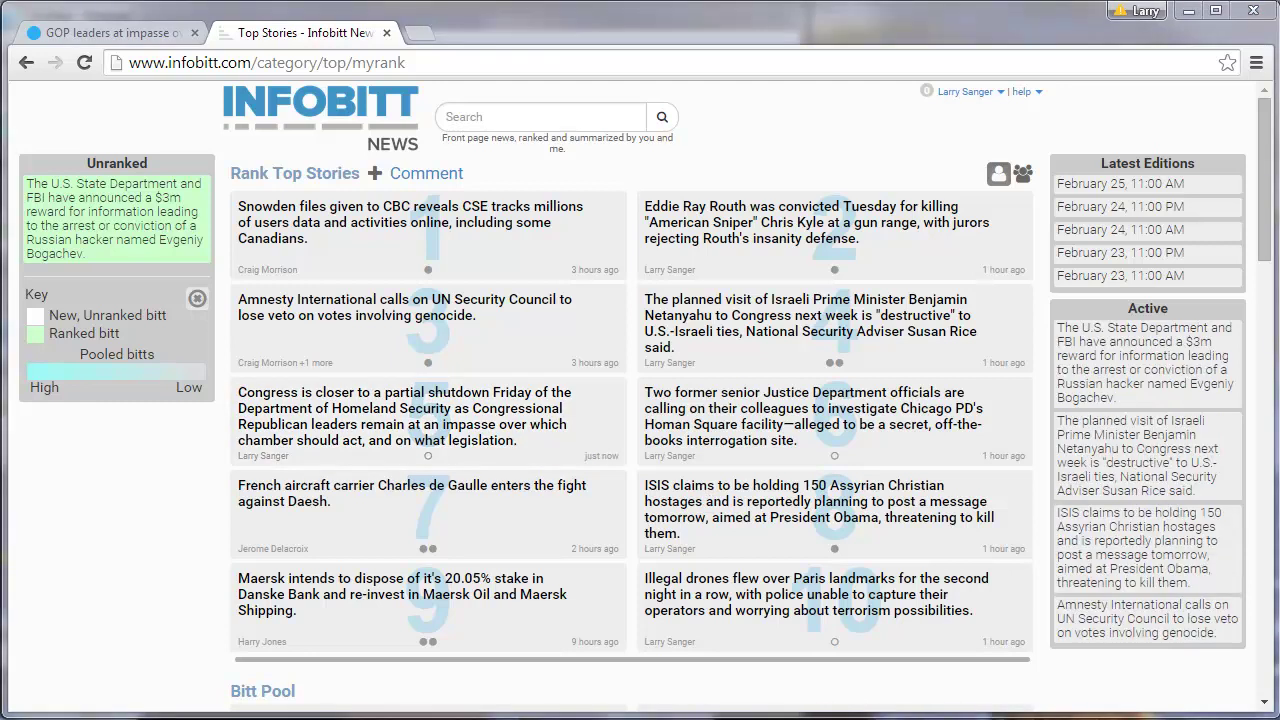
pyautogui.moveTo(390, 415); pyautogui.dragTo(700, 410)
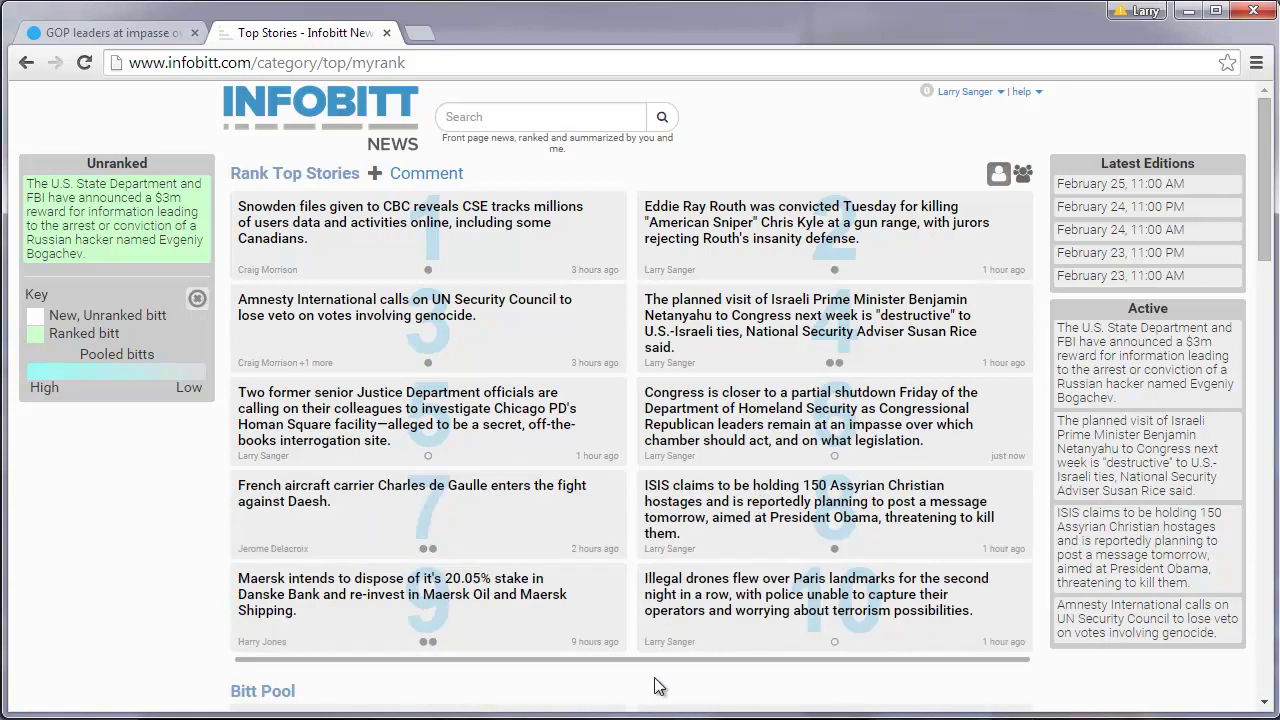
# Check the Infobitt Top Stories page, then bring the URL and headline notes forward.
pyautogui.hotkey('alt', 'Tab')
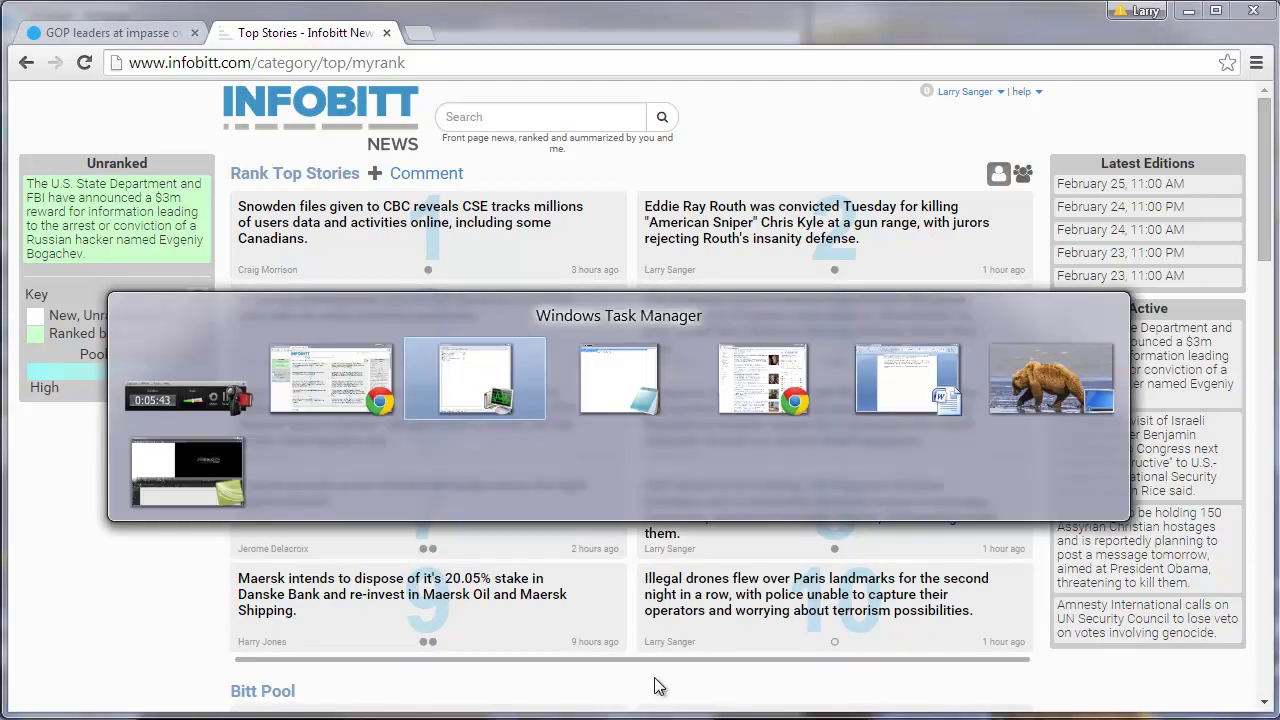
pyautogui.click(437, 153)
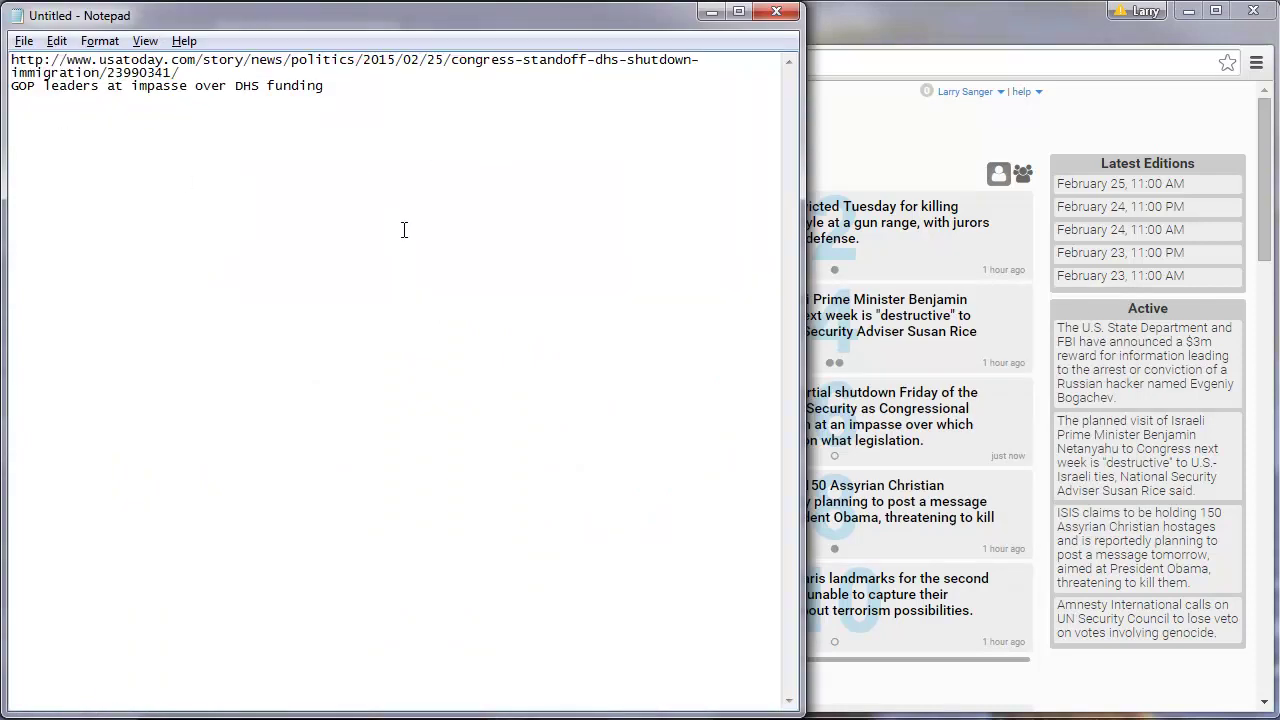
pyautogui.click(820, 35)
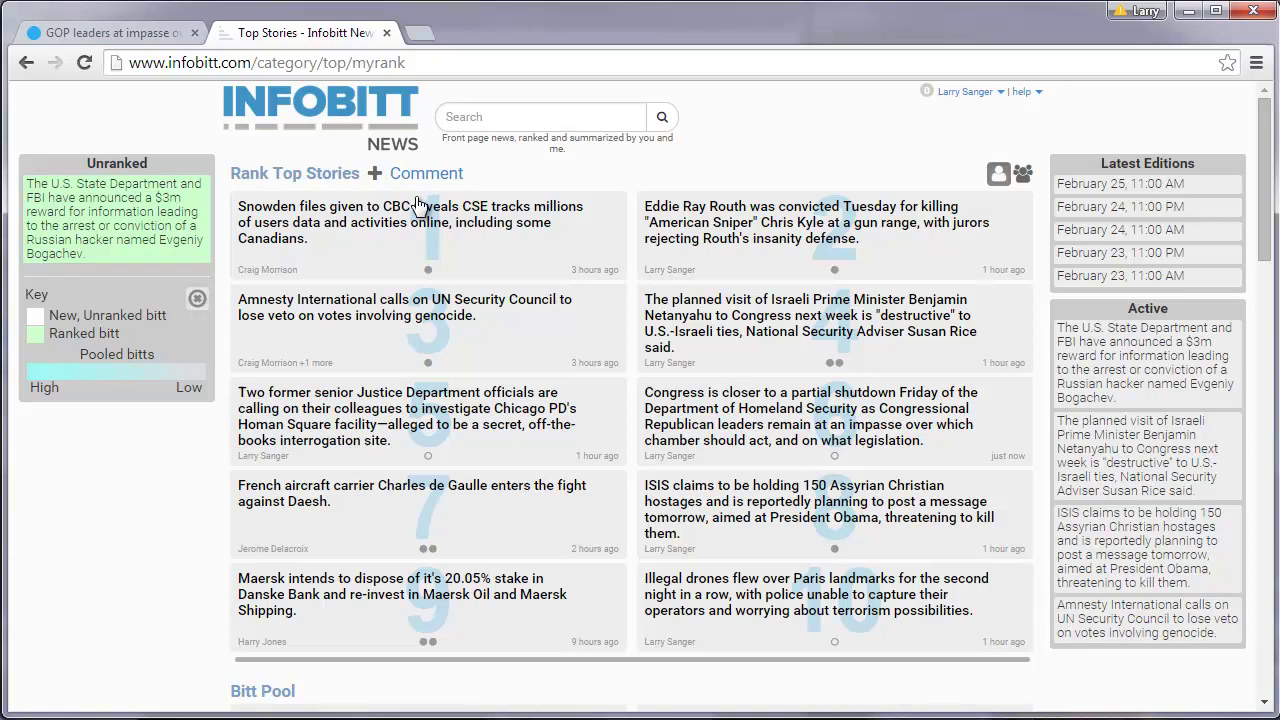
pyautogui.hotkey('alt', 'Tab')
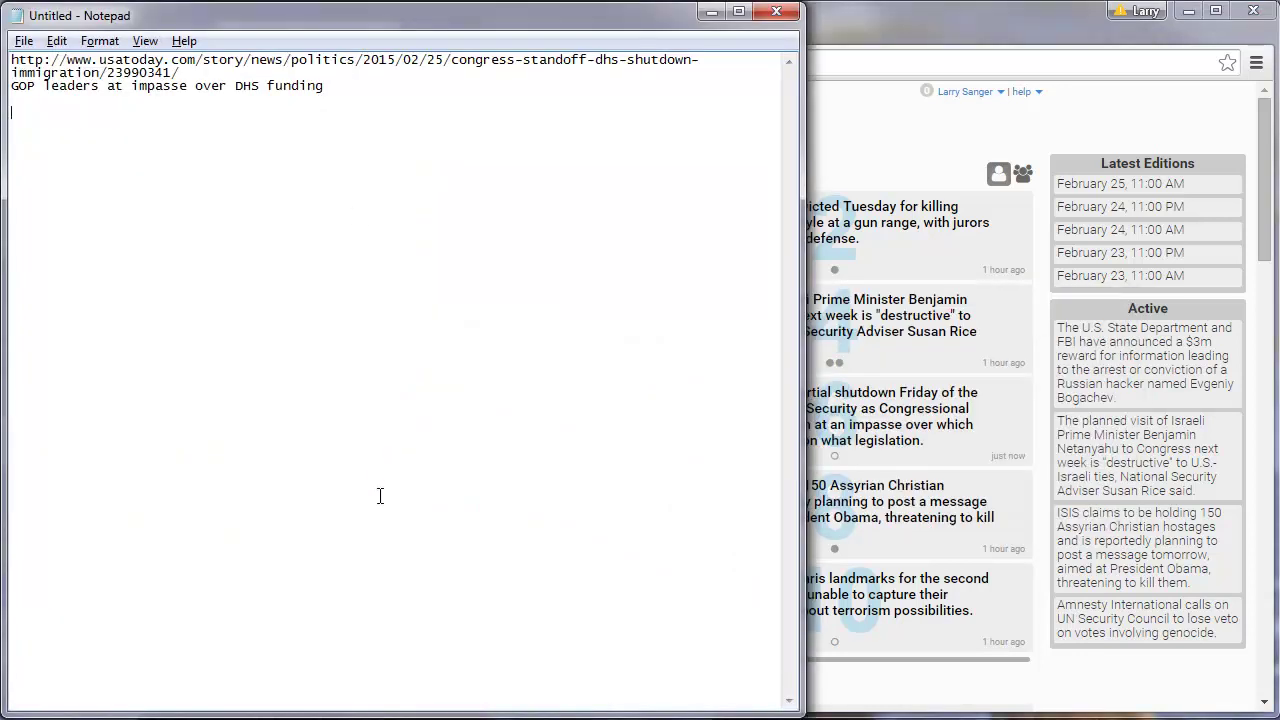